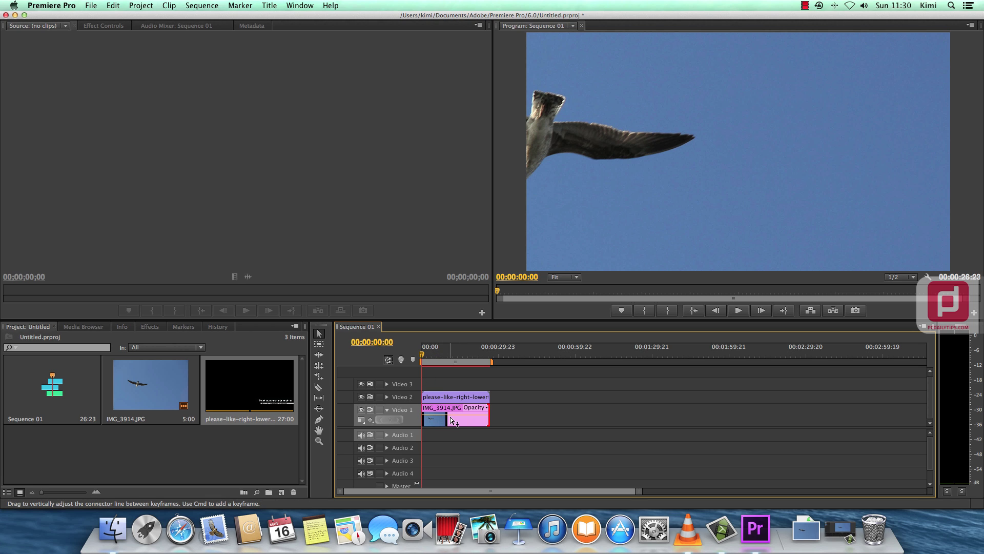
Scrub the playhead to 00:00:06:00 to preview the 'Thank you so much for watching' lower third.
{"action": "mouse_move", "coordinate": [424, 355]}
{"action": "left_mouse_down"}
{"action": "mouse_move", "coordinate": [474, 360]}
{"action": "mouse_move", "coordinate": [424, 359]}
{"action": "mouse_move", "coordinate": [437, 357]}
{"action": "left_mouse_up"}
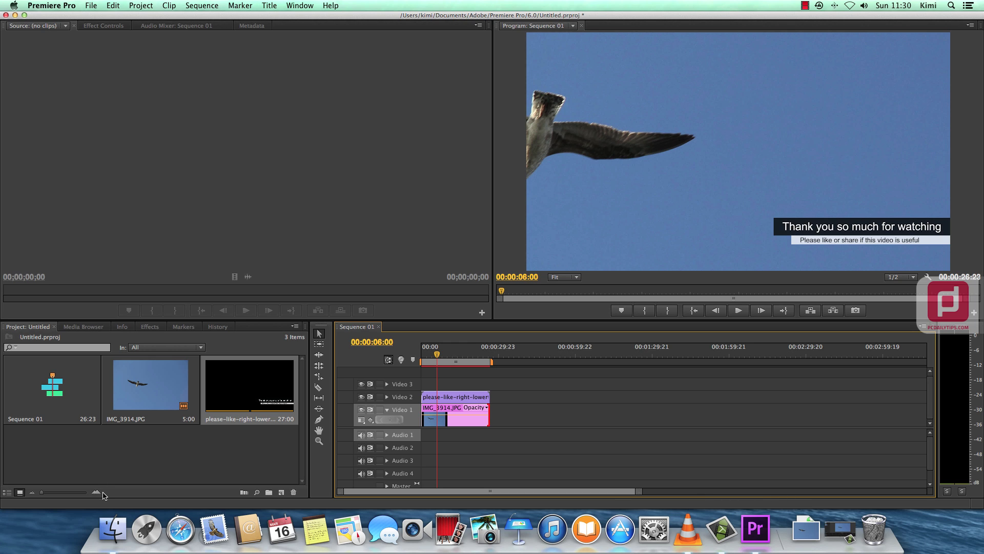
Open the Movies folder in Finder and preview logo.flv in VLC, then close it.
{"action": "left_click", "coordinate": [104, 529]}
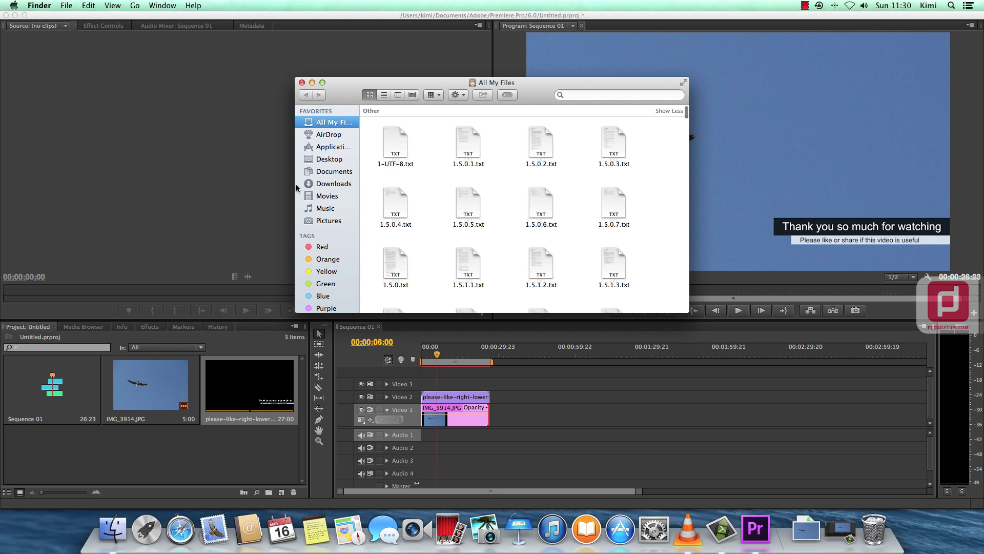
{"action": "left_click", "coordinate": [326, 196]}
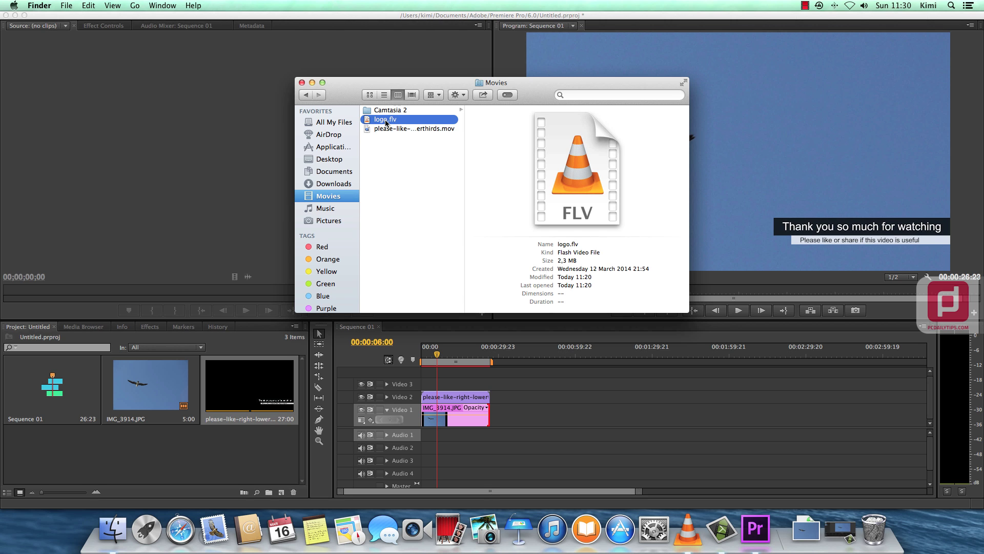
{"action": "right_click", "coordinate": [385, 123]}
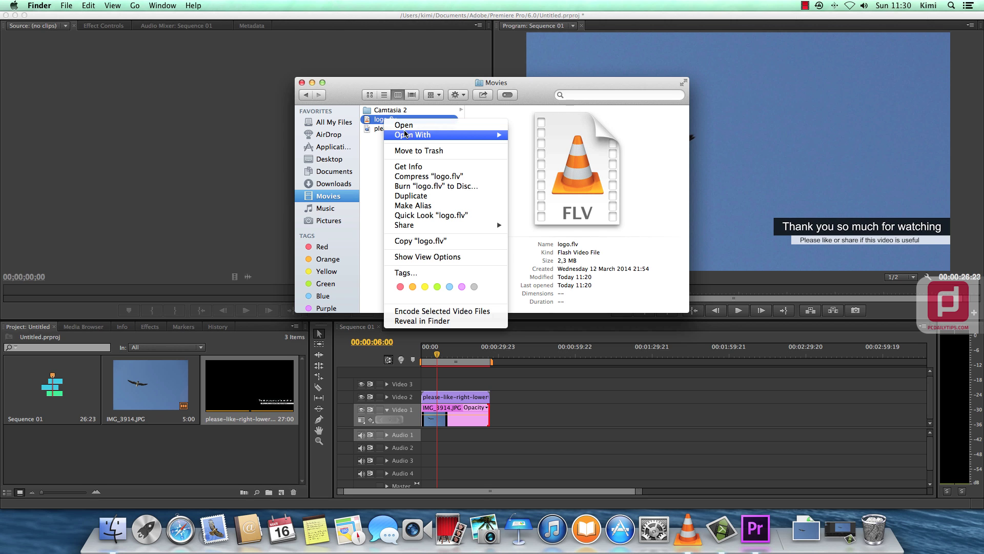
{"action": "mouse_move", "coordinate": [462, 135]}
{"action": "left_click", "coordinate": [531, 136]}
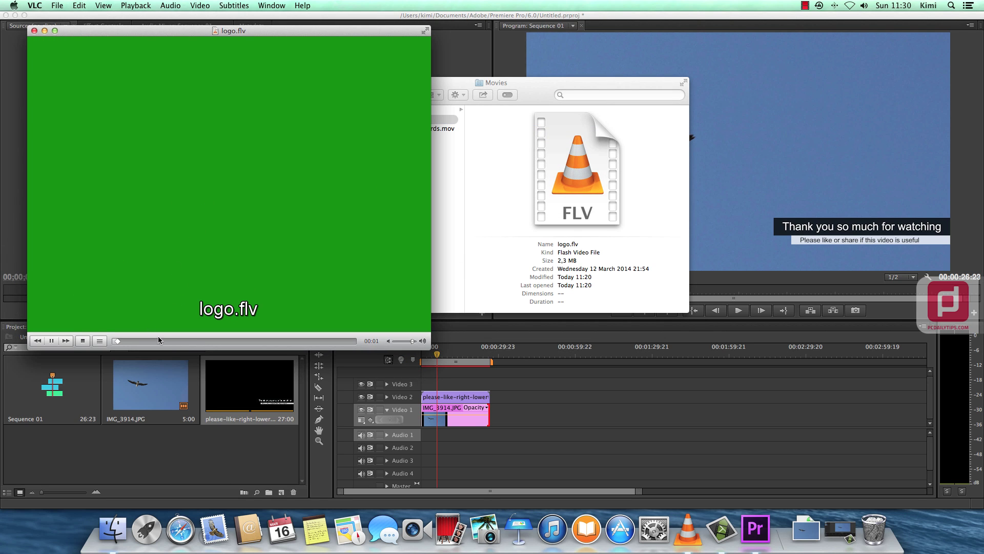
{"action": "left_click_drag", "start_coordinate": [181, 340], "coordinate": [225, 341]}
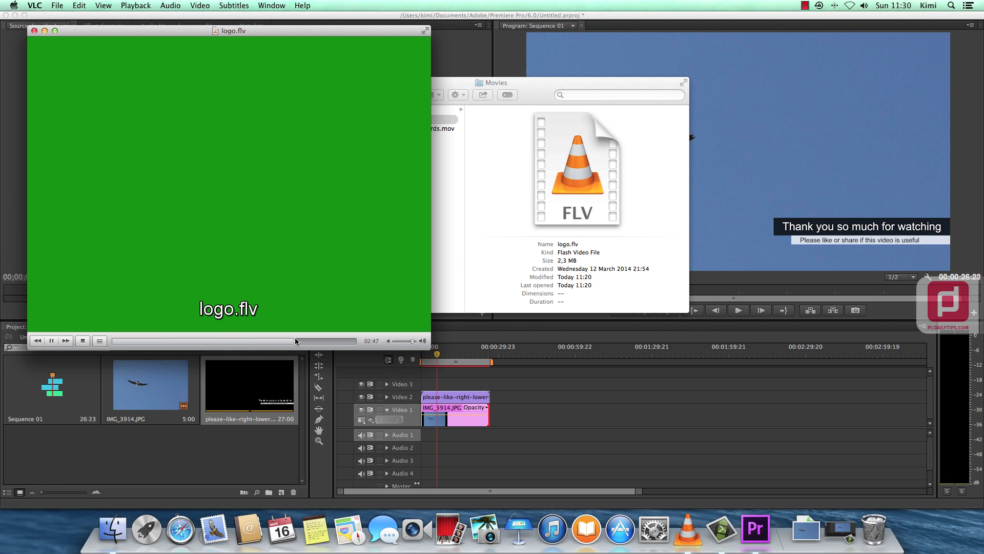
{"action": "left_click", "coordinate": [34, 31]}
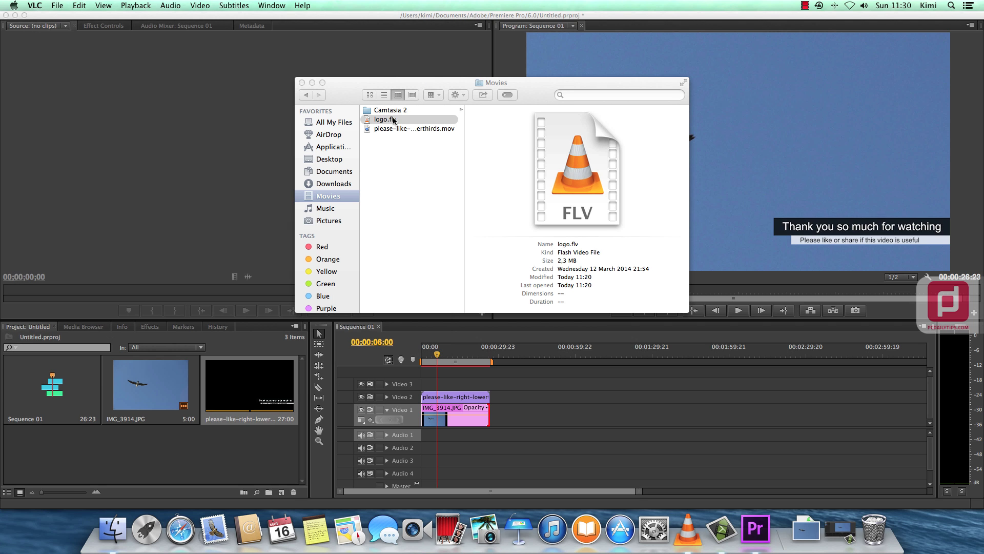
Import logo.flv from Finder into the Premiere Project panel.
{"action": "left_click_drag", "start_coordinate": [393, 120], "coordinate": [138, 451]}
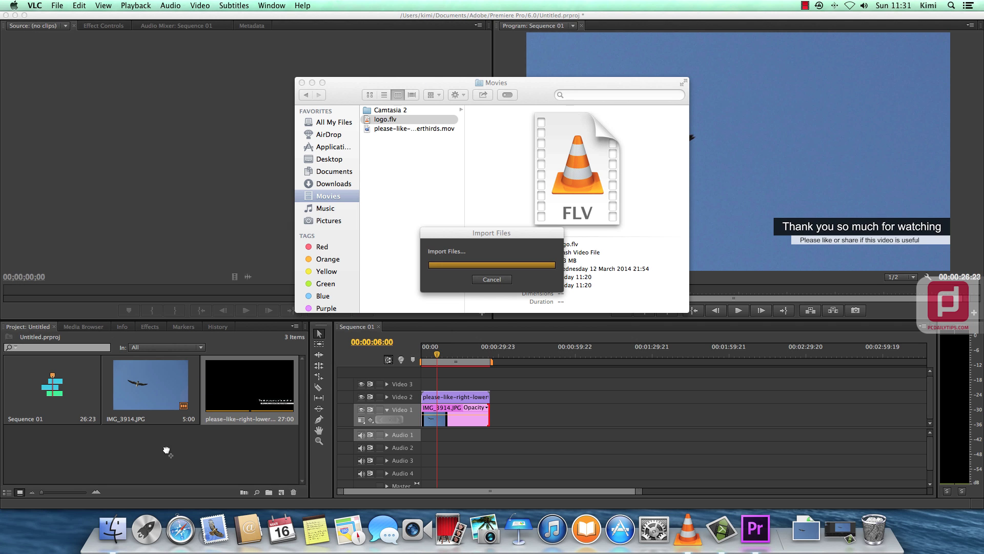
{"action": "left_click", "coordinate": [313, 82]}
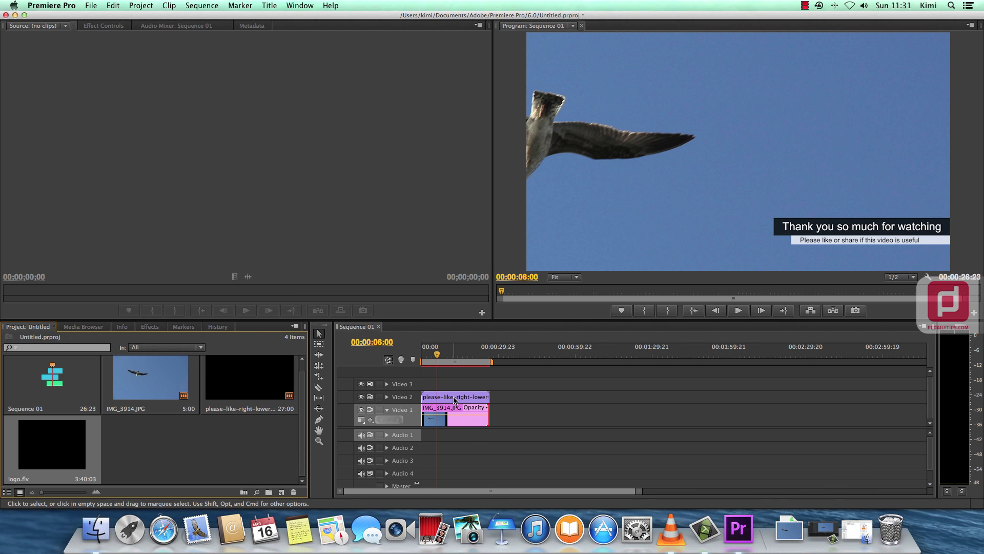
{"action": "key", "text": "Delete"}
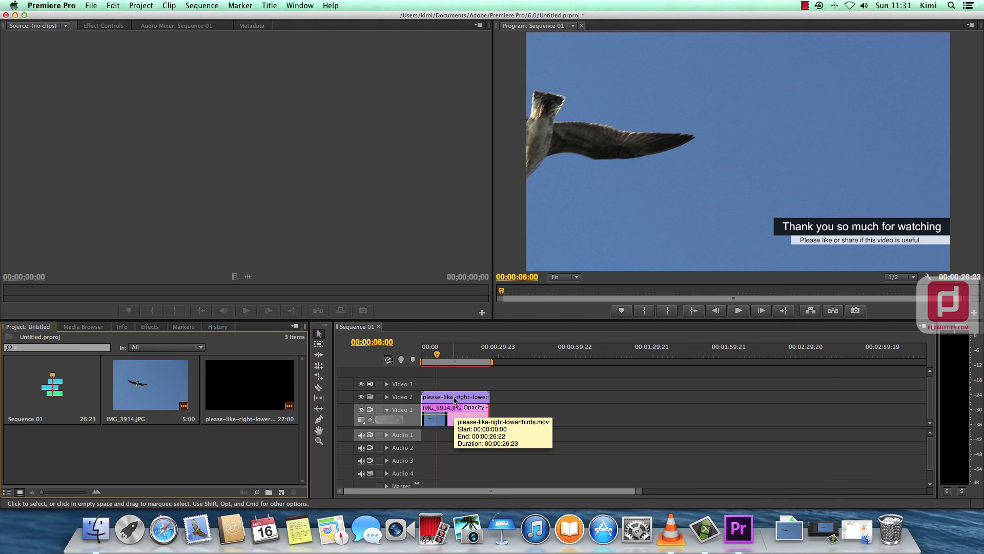
{"action": "key", "text": "super+z"}
Replace the Video 2 lower-third clip with logo.flv, trimmed to the photo's 26:23 length.
{"action": "left_click", "coordinate": [463, 398]}
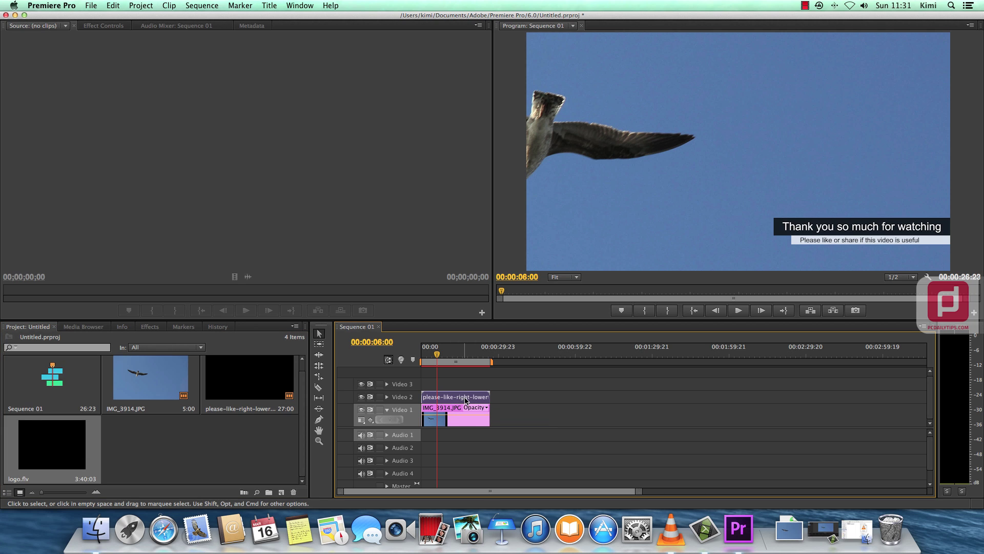
{"action": "key", "text": "Delete"}
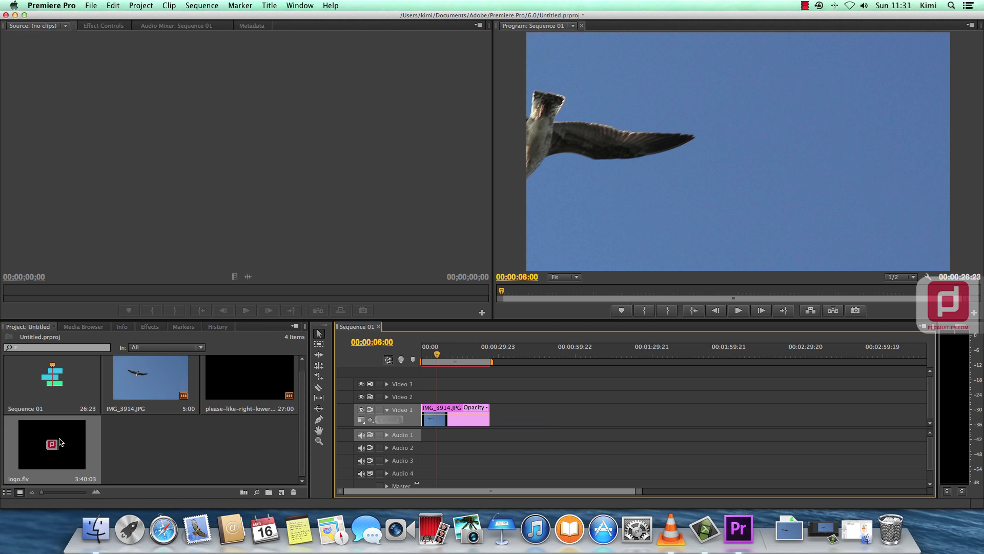
{"action": "left_click_drag", "start_coordinate": [41, 463], "coordinate": [423, 398]}
{"action": "left_click_drag", "start_coordinate": [447, 494], "coordinate": [544, 491]}
{"action": "left_click_drag", "start_coordinate": [707, 495], "coordinate": [871, 492]}
{"action": "left_click_drag", "start_coordinate": [577, 393], "coordinate": [441, 395]}
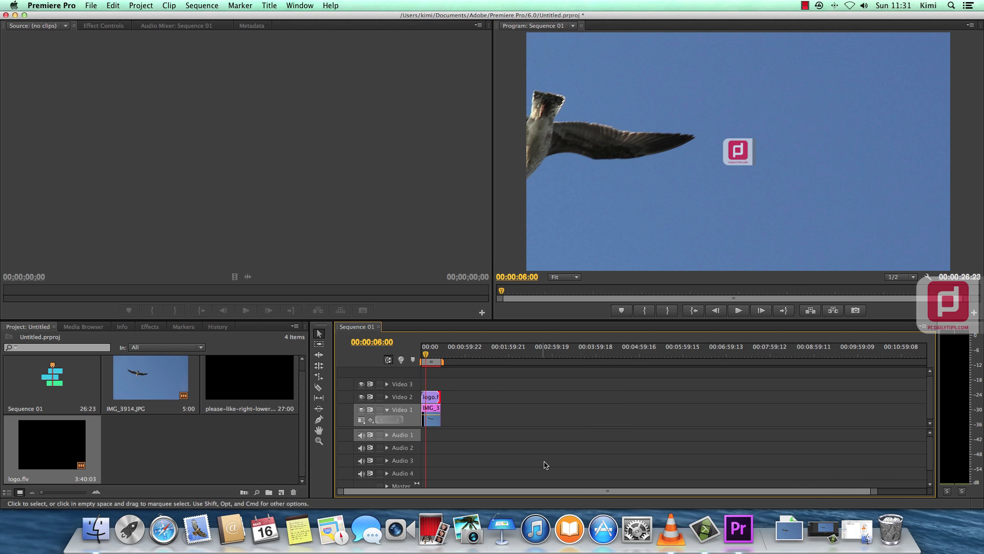
{"action": "left_click_drag", "start_coordinate": [872, 493], "coordinate": [513, 492]}
{"action": "left_click_drag", "start_coordinate": [463, 354], "coordinate": [547, 360]}
Try importing logo.flv into Camtasia 2, dismiss the unsupported-file error, and minimize the window.
{"action": "left_click", "coordinate": [704, 534]}
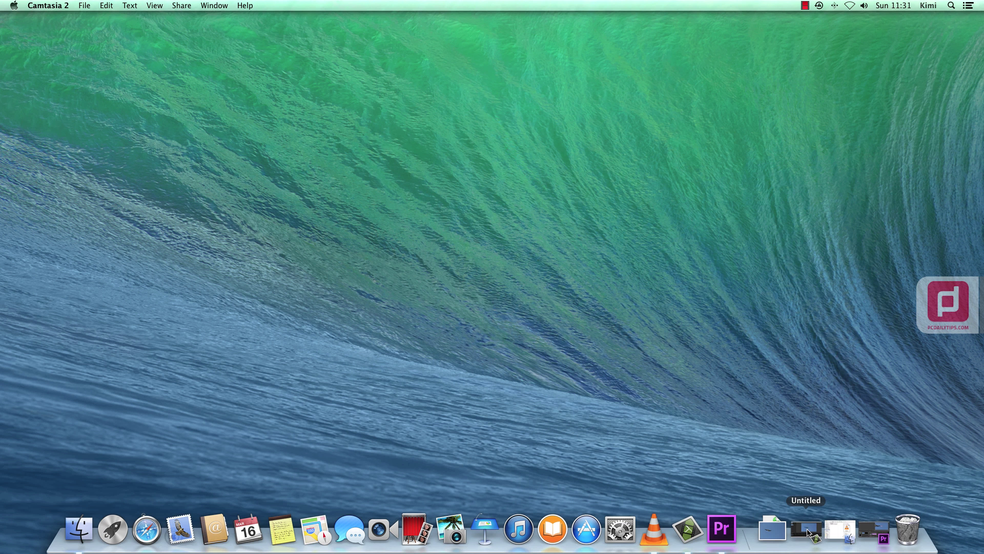
{"action": "left_click", "coordinate": [807, 531]}
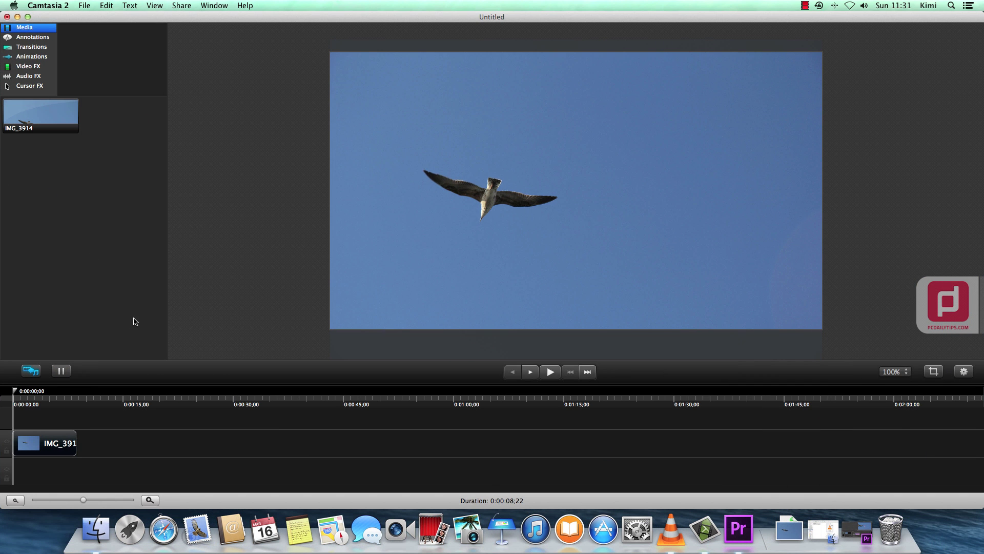
{"action": "right_click", "coordinate": [21, 220]}
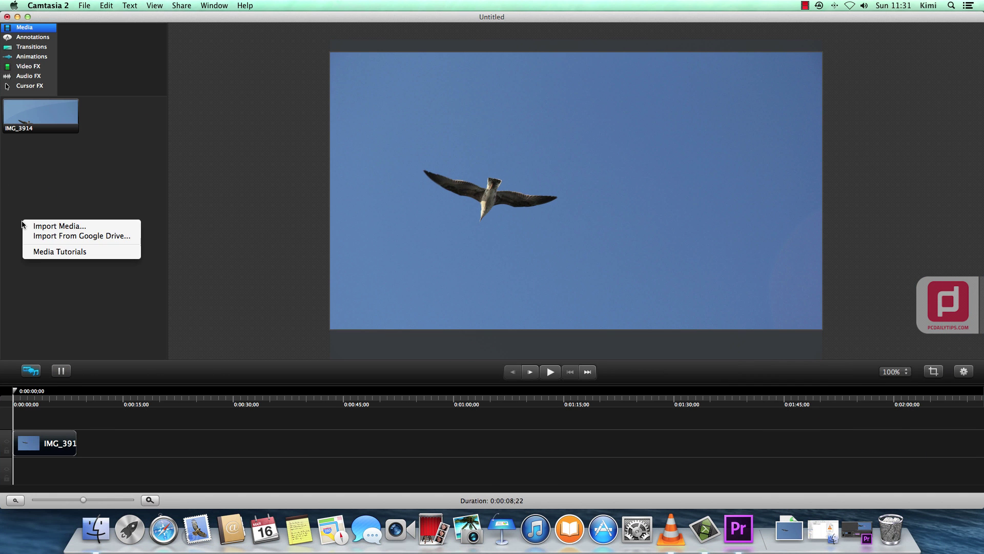
{"action": "left_click", "coordinate": [33, 225]}
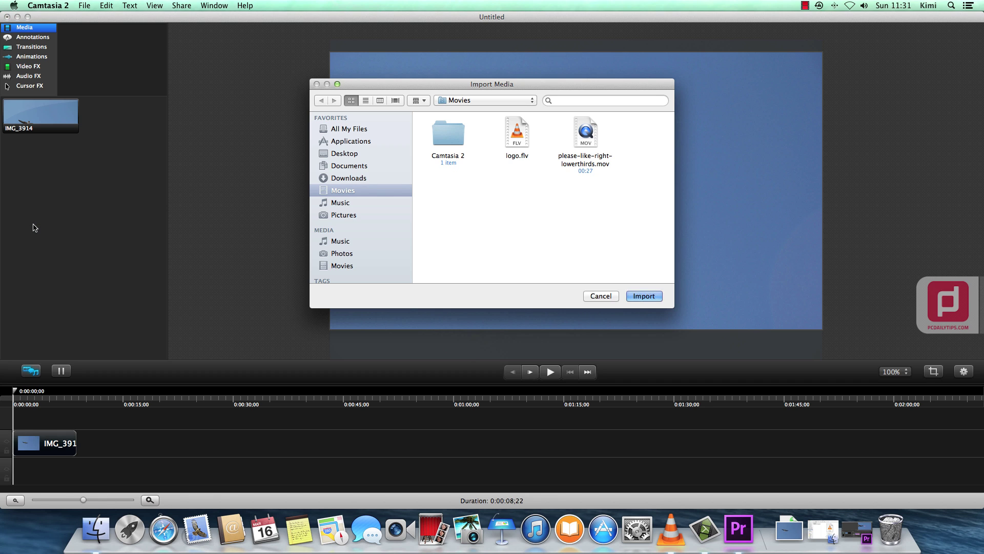
{"action": "left_click", "coordinate": [517, 149]}
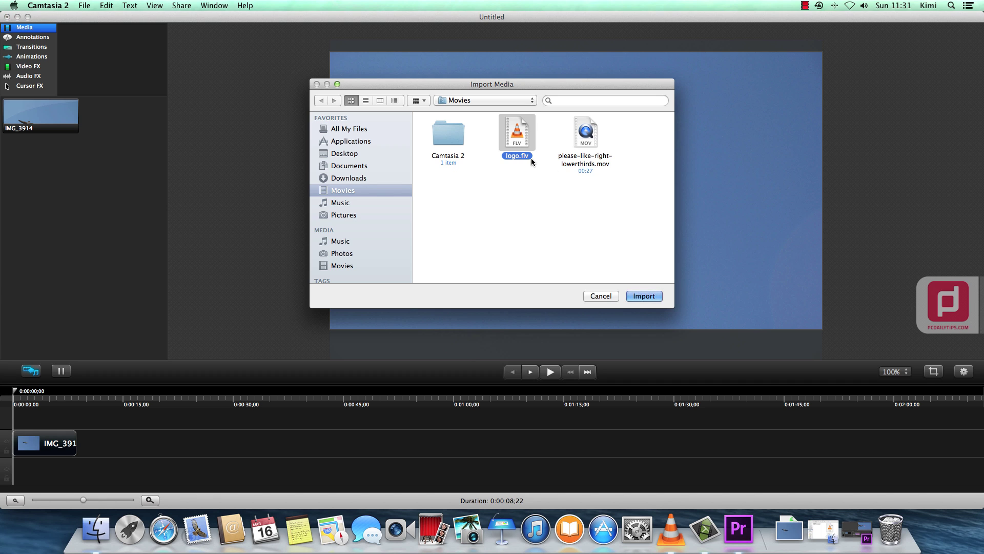
{"action": "left_click", "coordinate": [657, 298]}
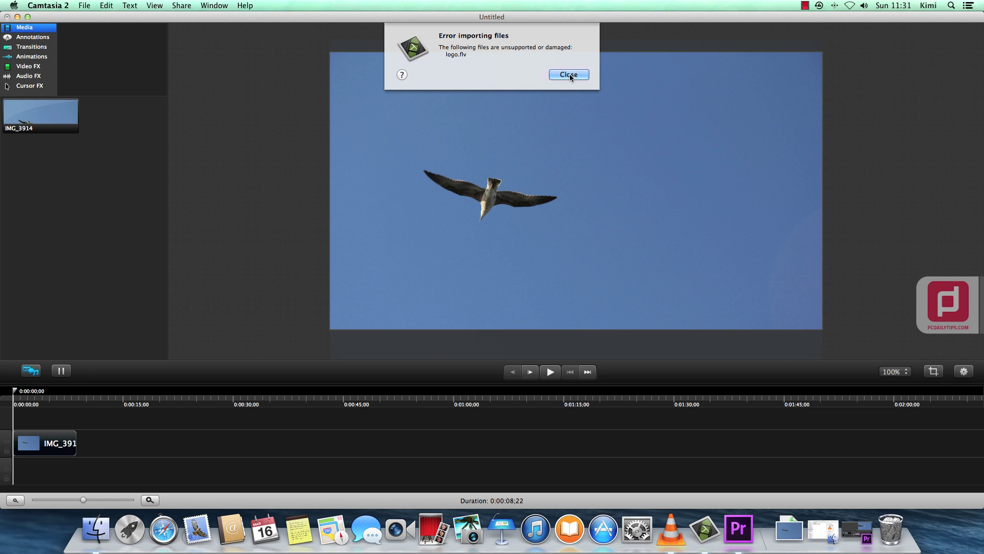
{"action": "left_click", "coordinate": [570, 76]}
{"action": "left_click", "coordinate": [17, 16]}
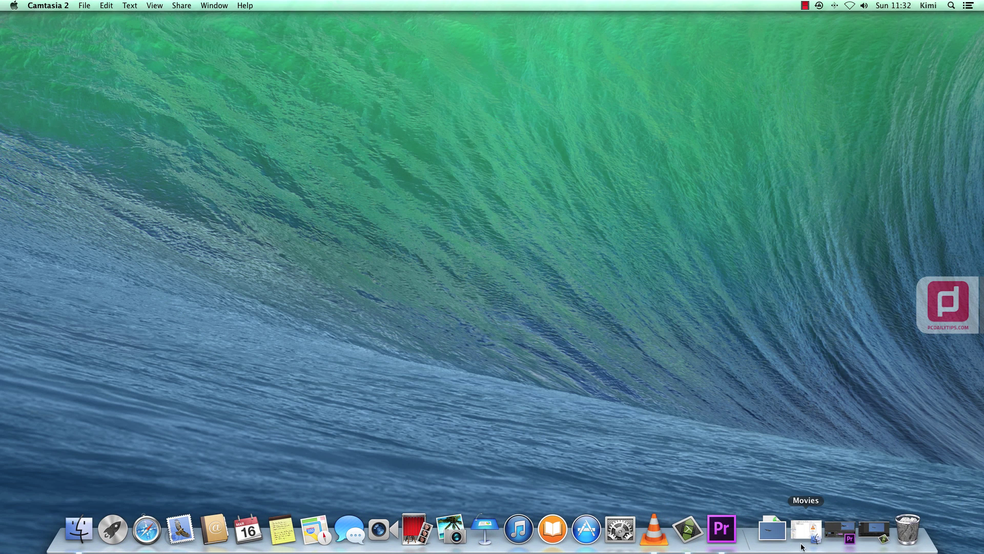
Swap logo.flv on Video 2 back for the lower-third movie, placed at the sequence start.
{"action": "left_click", "coordinate": [844, 533]}
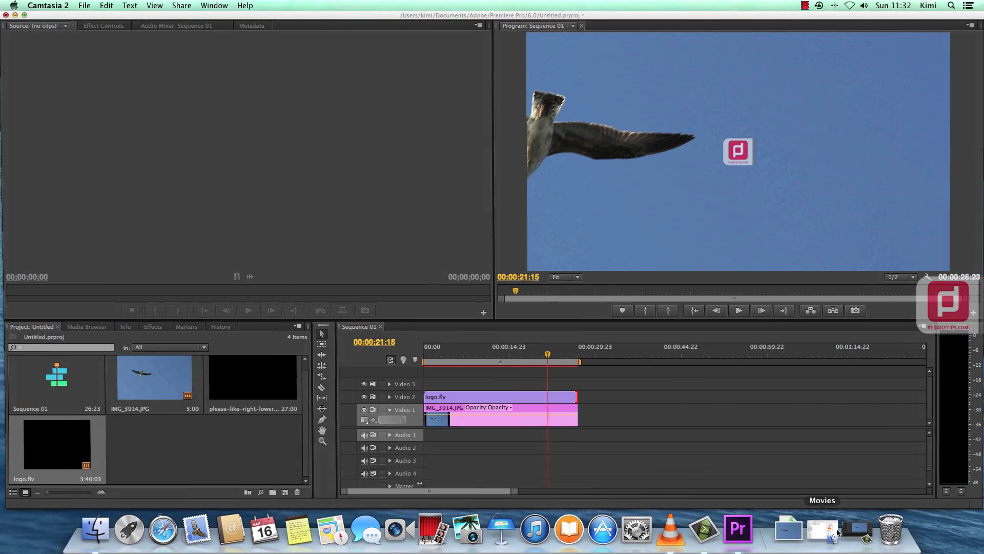
{"action": "left_click", "coordinate": [528, 399]}
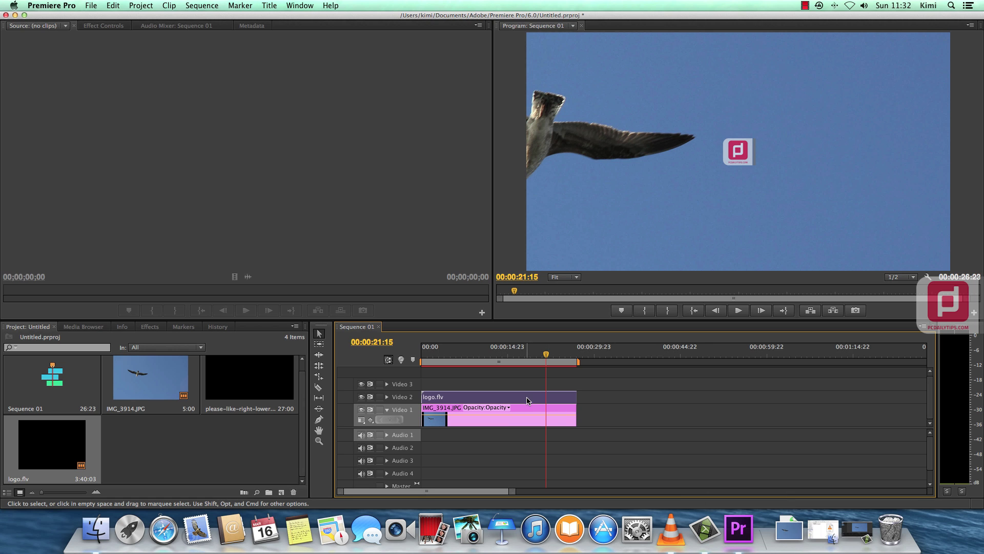
{"action": "key", "text": "Delete"}
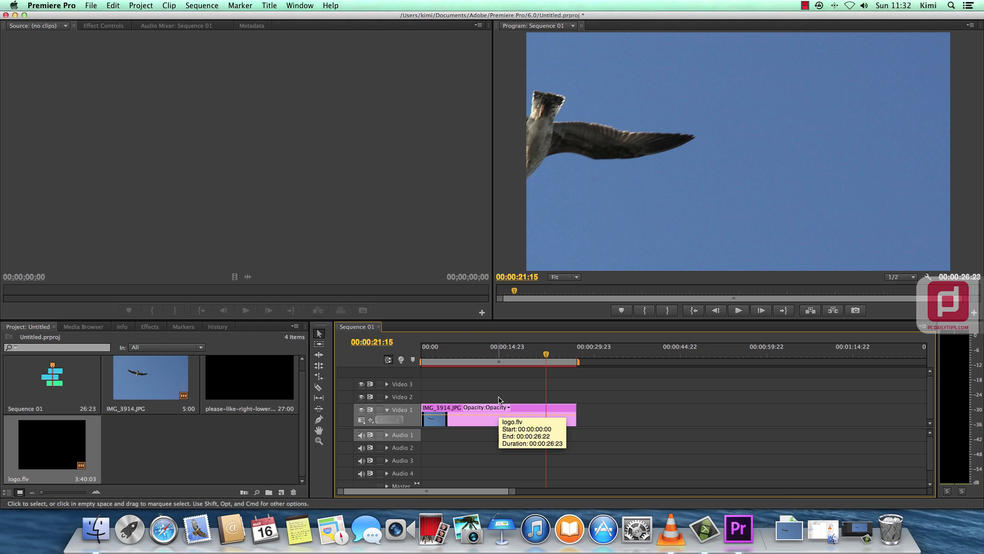
{"action": "left_click_drag", "start_coordinate": [257, 380], "coordinate": [423, 397]}
{"action": "left_click_drag", "start_coordinate": [546, 354], "coordinate": [459, 354]}
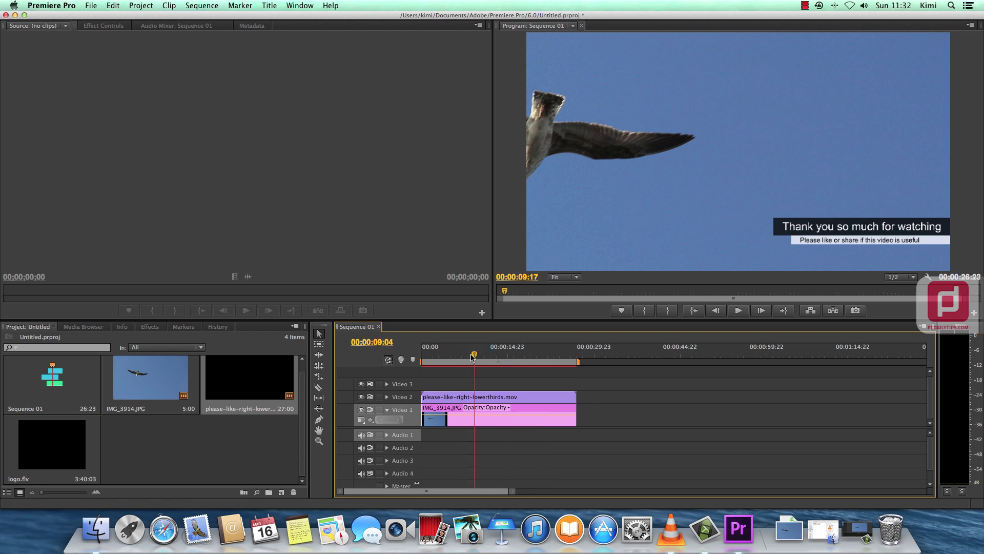
Delete the IMG_3914.JPG photo clip and move the lower-third clip down to Video 1.
{"action": "left_click", "coordinate": [505, 421]}
{"action": "key", "text": "Delete"}
{"action": "left_click", "coordinate": [500, 399]}
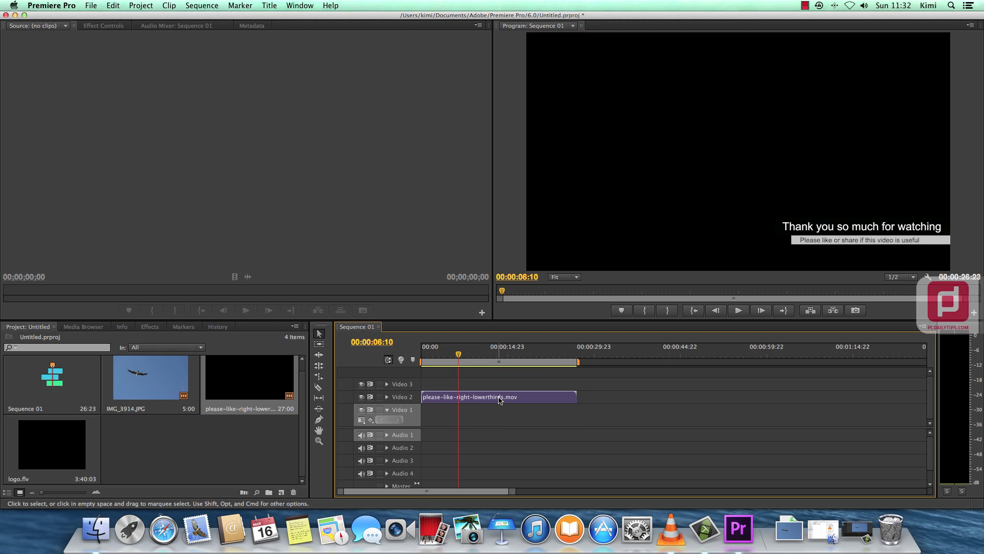
{"action": "left_click_drag", "start_coordinate": [500, 400], "coordinate": [447, 414]}
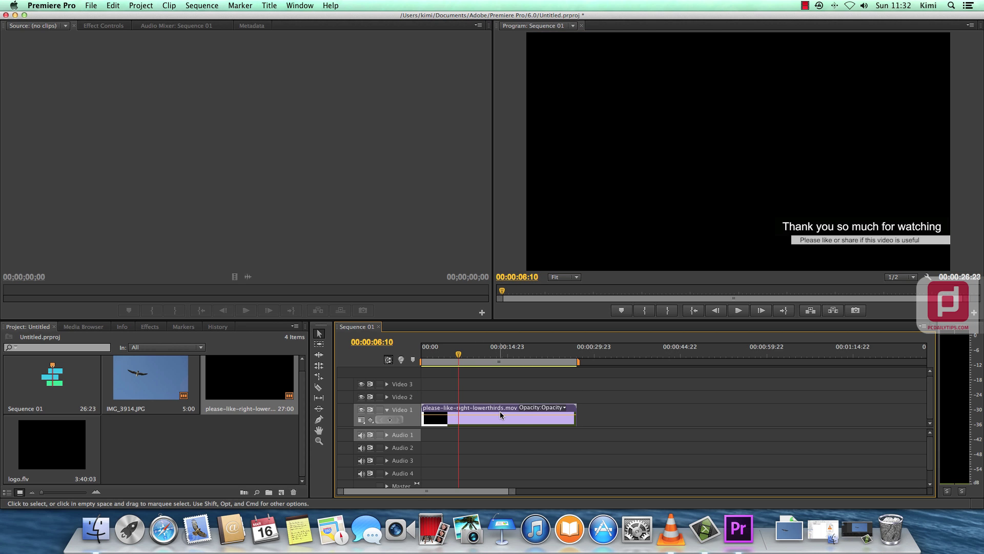
{"action": "mouse_move", "coordinate": [462, 359]}
{"action": "left_mouse_down"}
{"action": "mouse_move", "coordinate": [538, 360]}
{"action": "mouse_move", "coordinate": [452, 360]}
{"action": "left_mouse_up"}
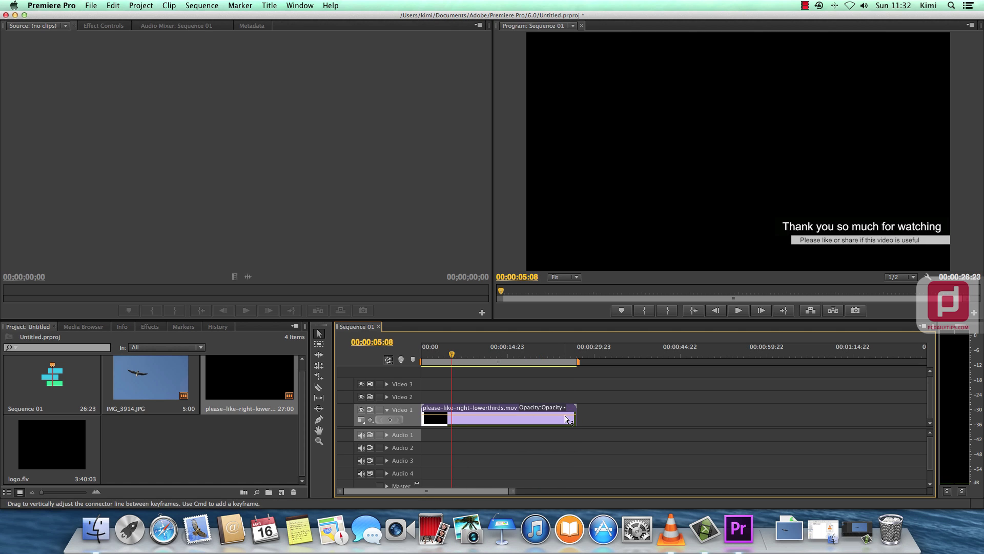
Open the Export Settings dialog for Sequence 01 via File > Export > Media.
{"action": "left_click", "coordinate": [91, 7]}
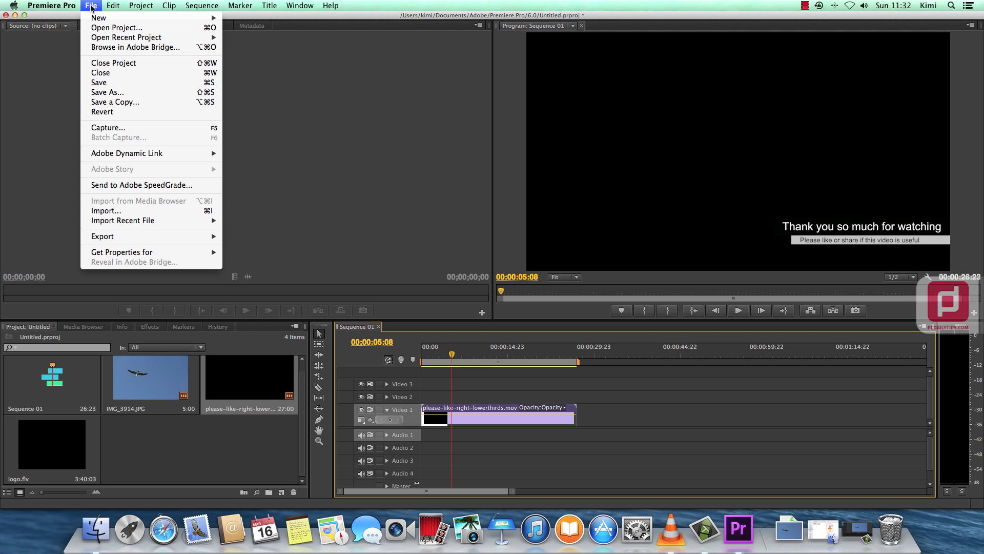
{"action": "mouse_move", "coordinate": [149, 237]}
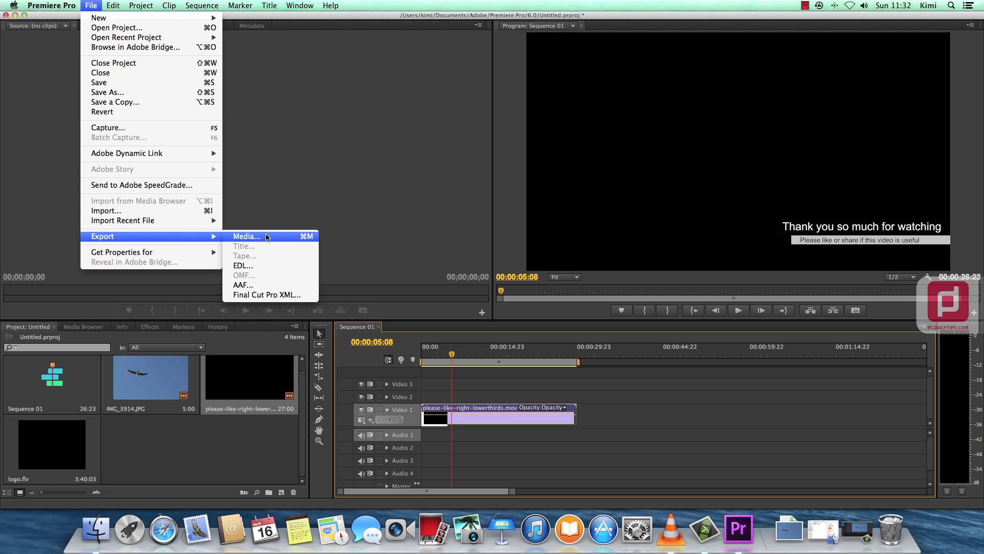
{"action": "left_click", "coordinate": [306, 238]}
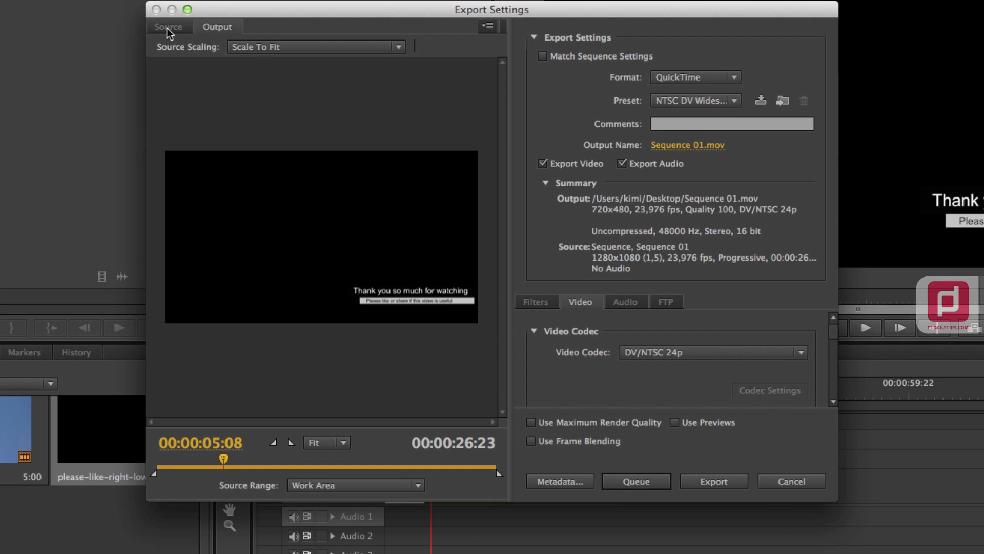
Try source cropping, turn it back off, and preview the export about 13 seconds in.
{"action": "left_click", "coordinate": [168, 27]}
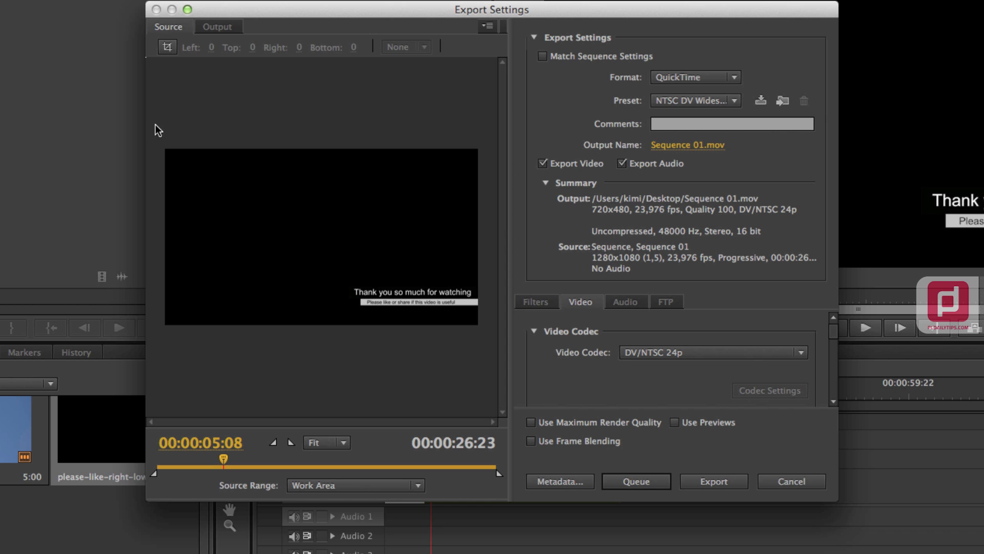
{"action": "left_click", "coordinate": [168, 48]}
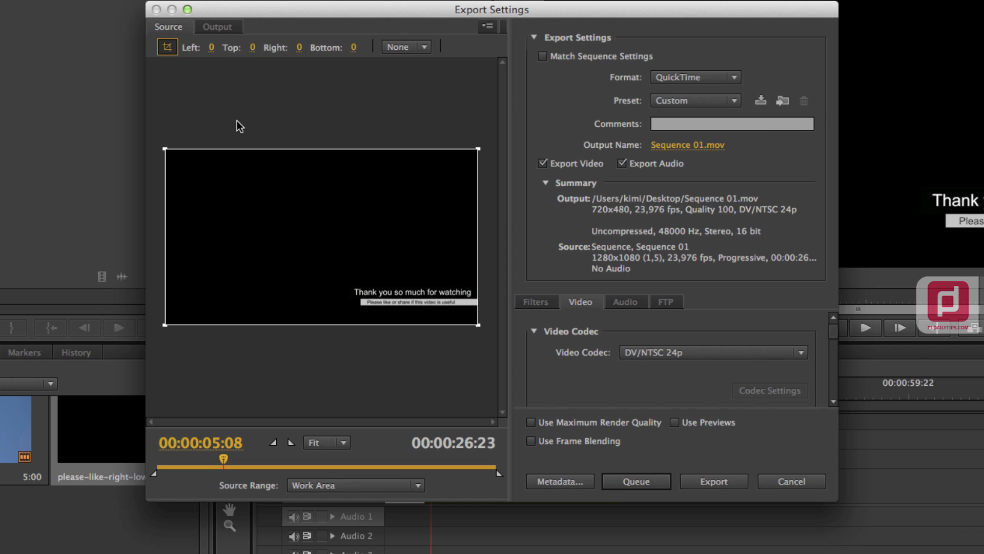
{"action": "mouse_move", "coordinate": [203, 164]}
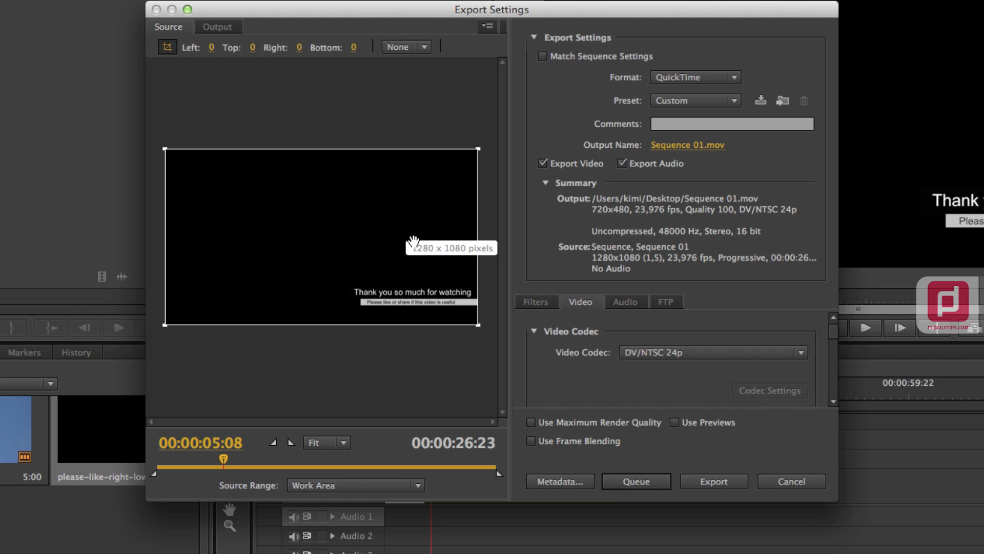
{"action": "left_click", "coordinate": [167, 47]}
{"action": "left_click", "coordinate": [215, 28]}
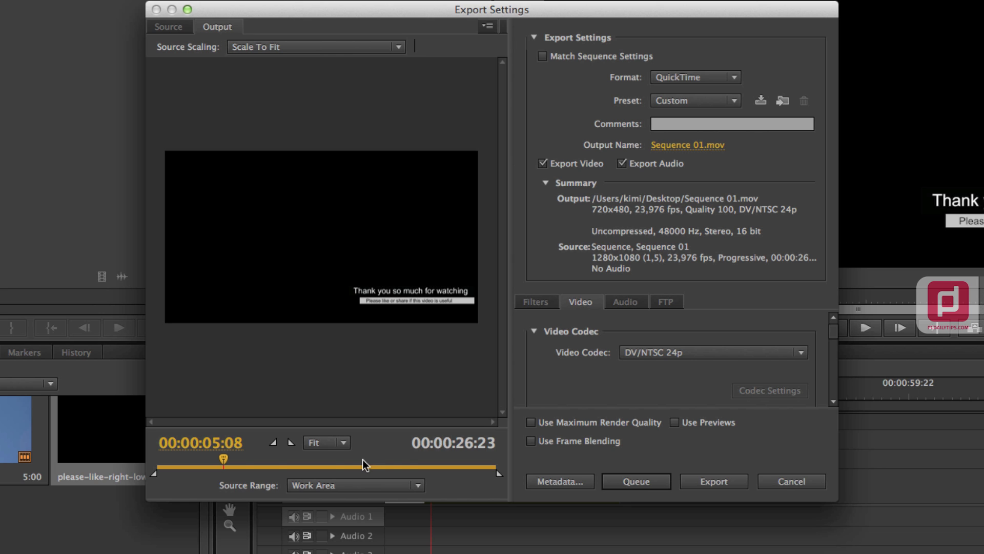
{"action": "left_click_drag", "start_coordinate": [183, 460], "coordinate": [320, 463]}
Keep QuickTime as the export format and turn off Export Audio.
{"action": "left_click", "coordinate": [734, 78]}
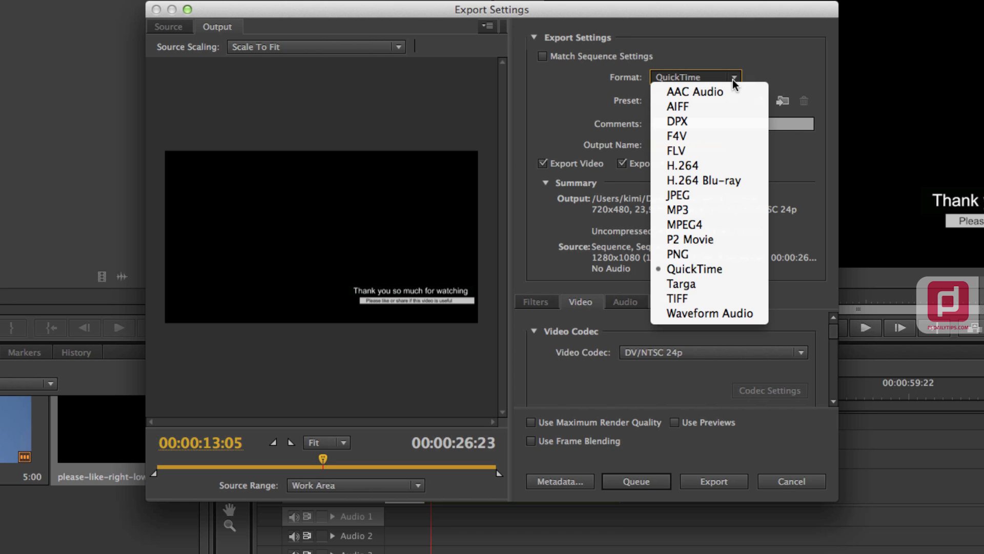
{"action": "left_click", "coordinate": [697, 271]}
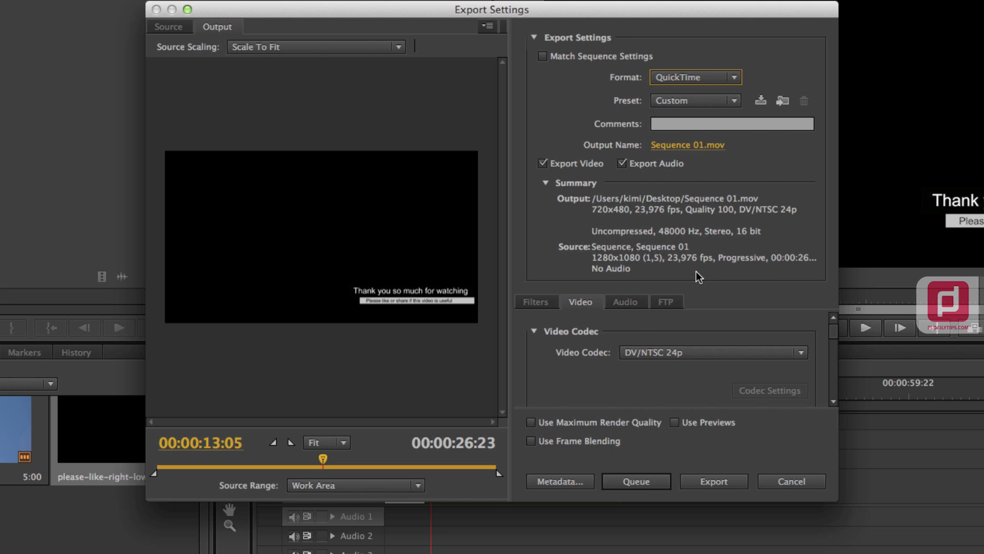
{"action": "left_click", "coordinate": [621, 164]}
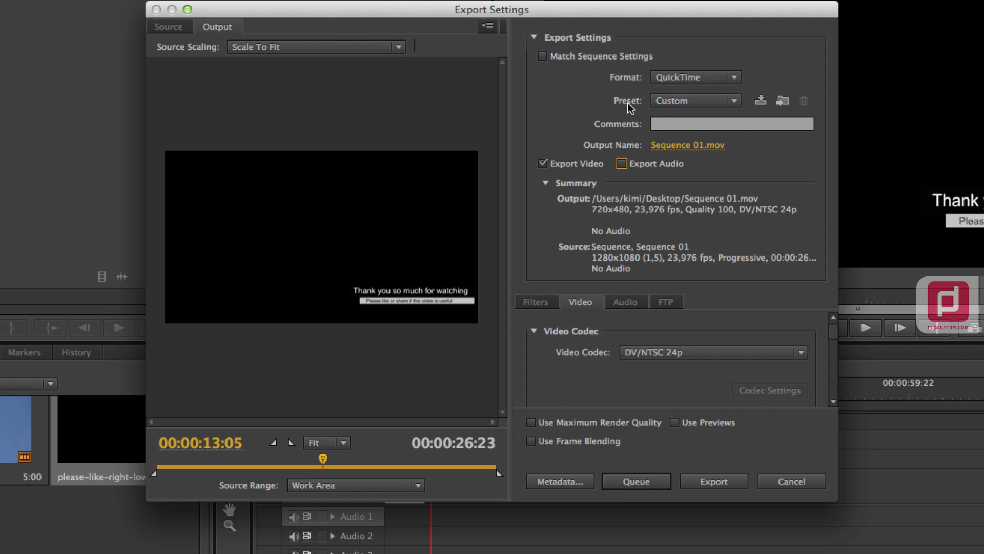
Name the export lowerthird-right.mov, saved on the Desktop.
{"action": "left_click", "coordinate": [694, 145]}
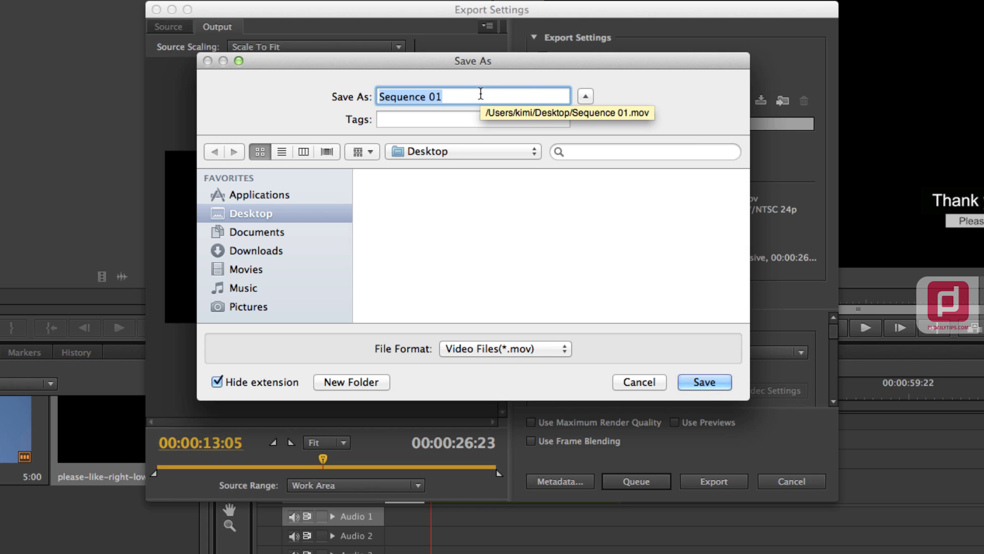
{"action": "type", "text": "low"}
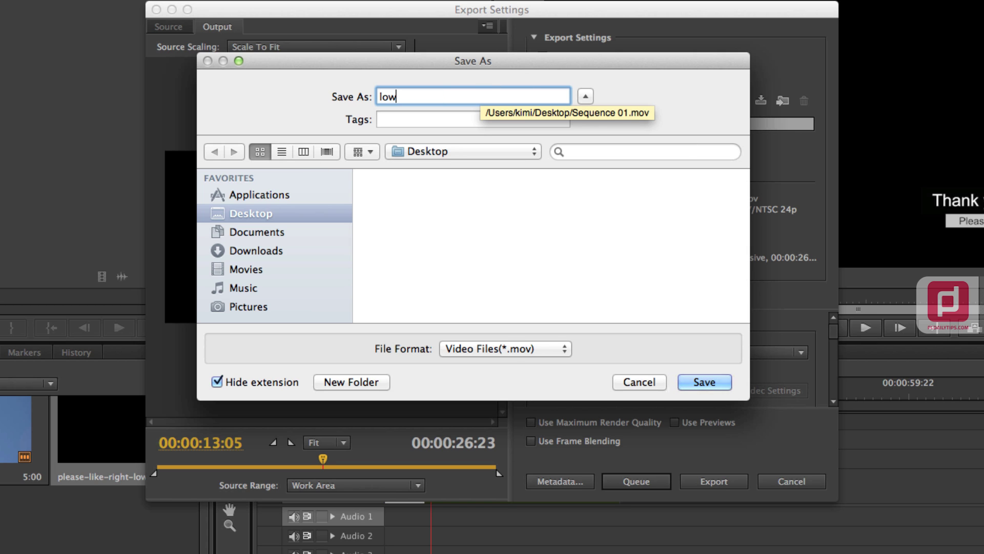
{"action": "type", "text": "erthird-right"}
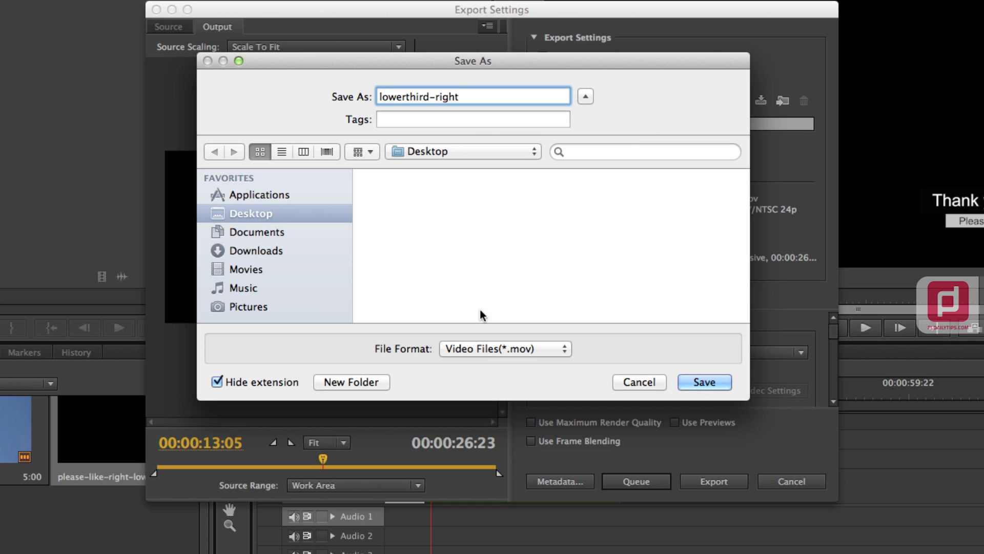
{"action": "left_click", "coordinate": [688, 383]}
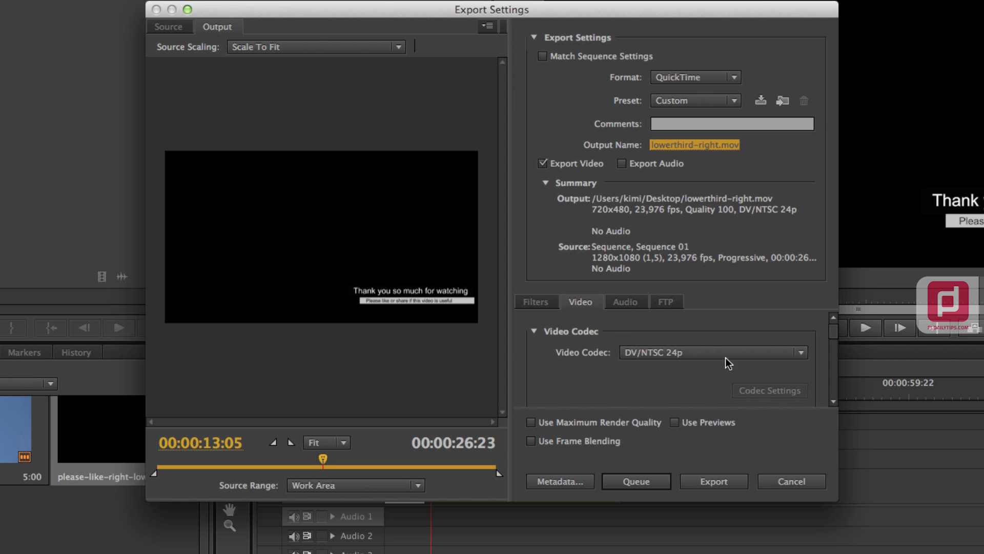
Choose the Animation video codec, keep quality at 100, and unlink width and height.
{"action": "left_click", "coordinate": [801, 352]}
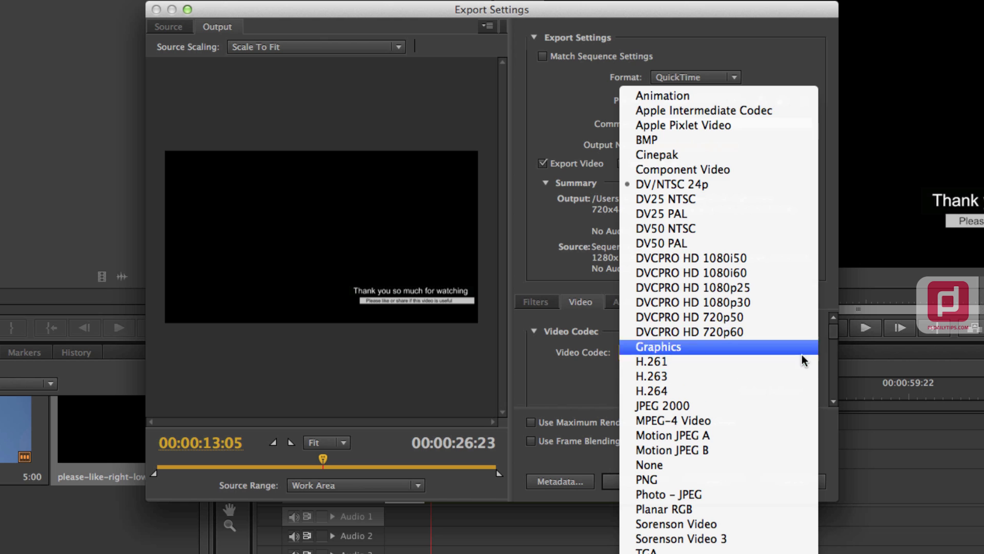
{"action": "left_click", "coordinate": [649, 91]}
{"action": "scroll", "coordinate": [833, 333], "scroll_direction": "down", "scroll_amount": 2}
{"action": "left_click_drag", "start_coordinate": [833, 335], "coordinate": [833, 346]}
{"action": "mouse_move", "coordinate": [766, 350]}
{"action": "left_mouse_down"}
{"action": "mouse_move", "coordinate": [745, 349]}
{"action": "mouse_move", "coordinate": [755, 349]}
{"action": "left_mouse_up"}
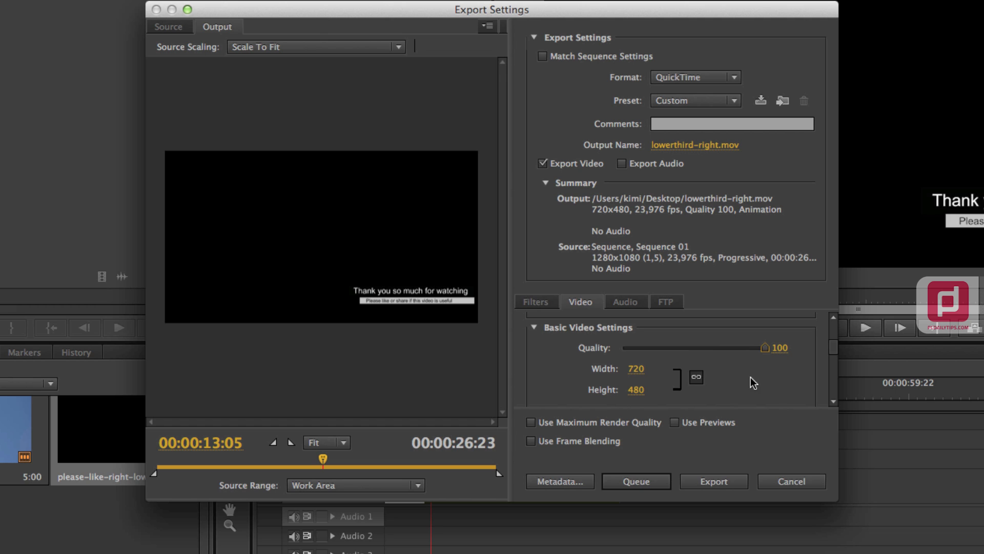
{"action": "left_click", "coordinate": [697, 378]}
{"action": "left_click", "coordinate": [764, 350]}
Set the output frame size to width 1280 and height 1080.
{"action": "left_click", "coordinate": [645, 369]}
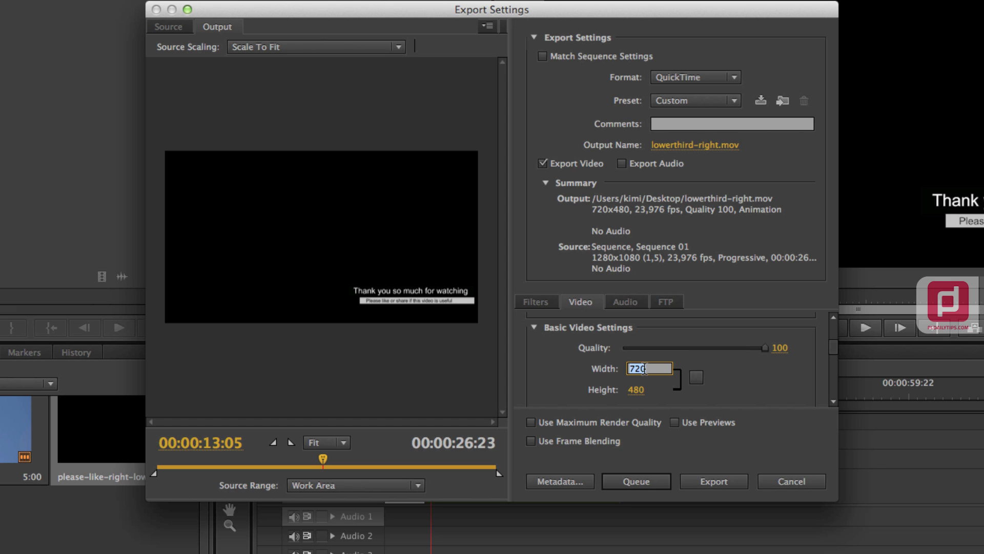
{"action": "type", "text": "1280"}
{"action": "left_click", "coordinate": [641, 389]}
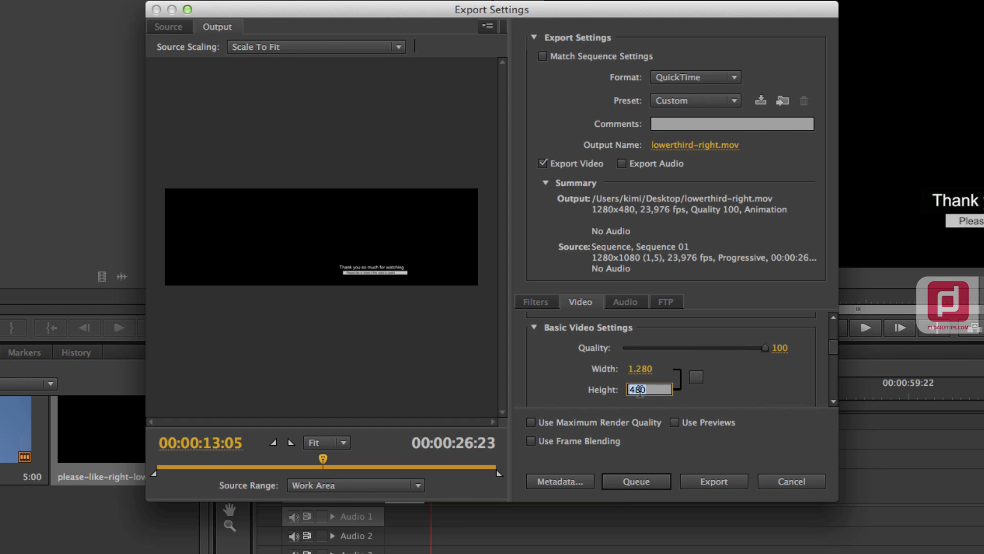
{"action": "type", "text": "1080"}
{"action": "key", "text": "Return"}
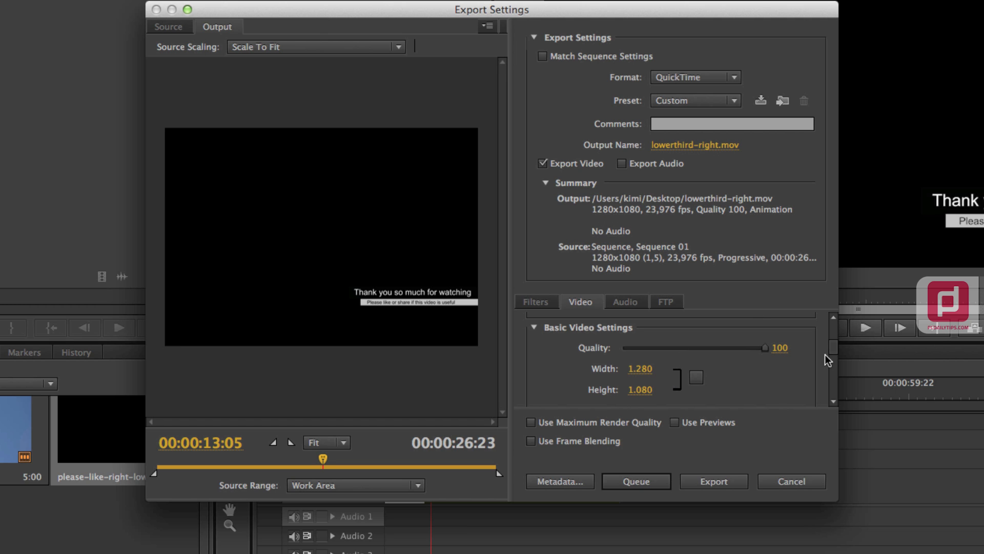
{"action": "left_click_drag", "start_coordinate": [832, 349], "coordinate": [832, 363]}
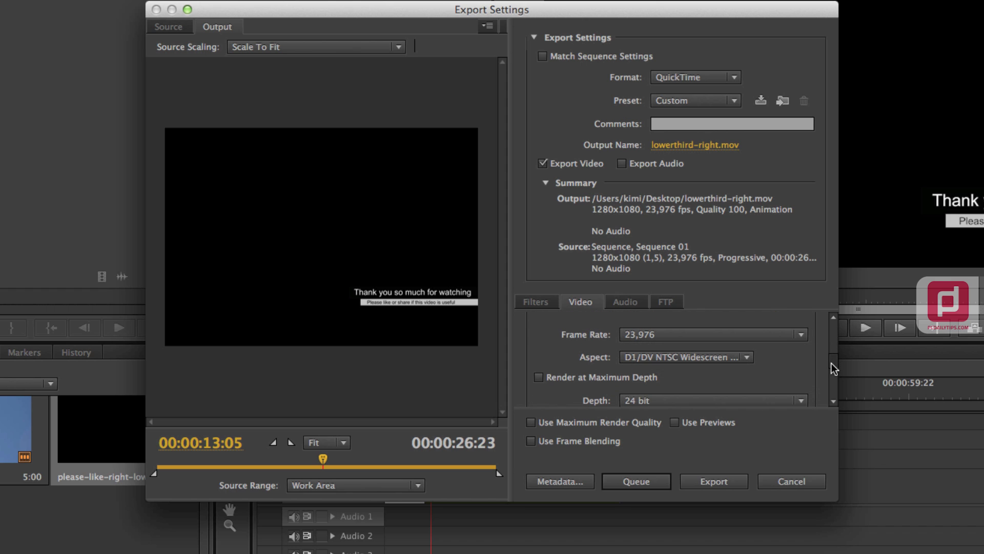
Set the export frame rate to 29,97 with Square Pixels (1.0) aspect ratio.
{"action": "left_click", "coordinate": [802, 334]}
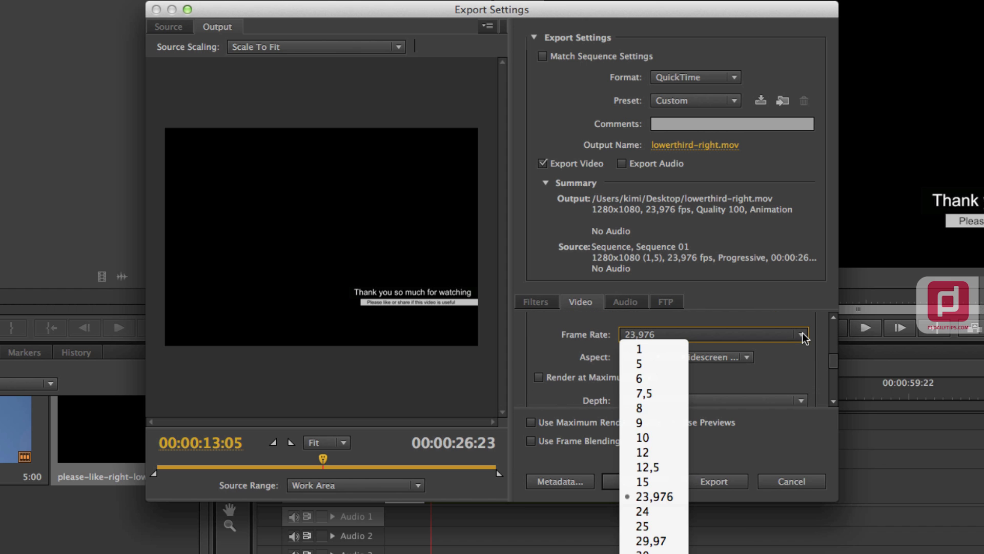
{"action": "left_click", "coordinate": [656, 540]}
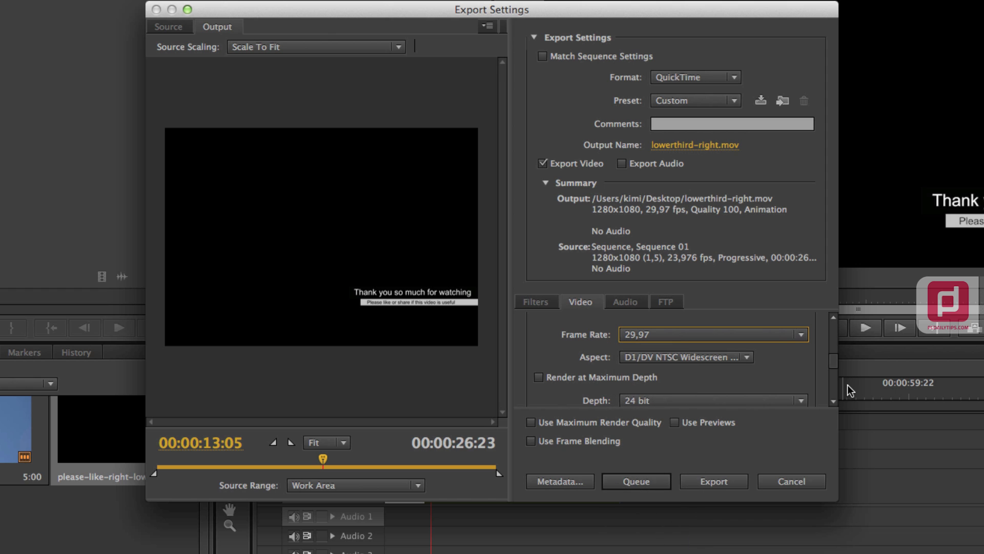
{"action": "left_click", "coordinate": [750, 358]}
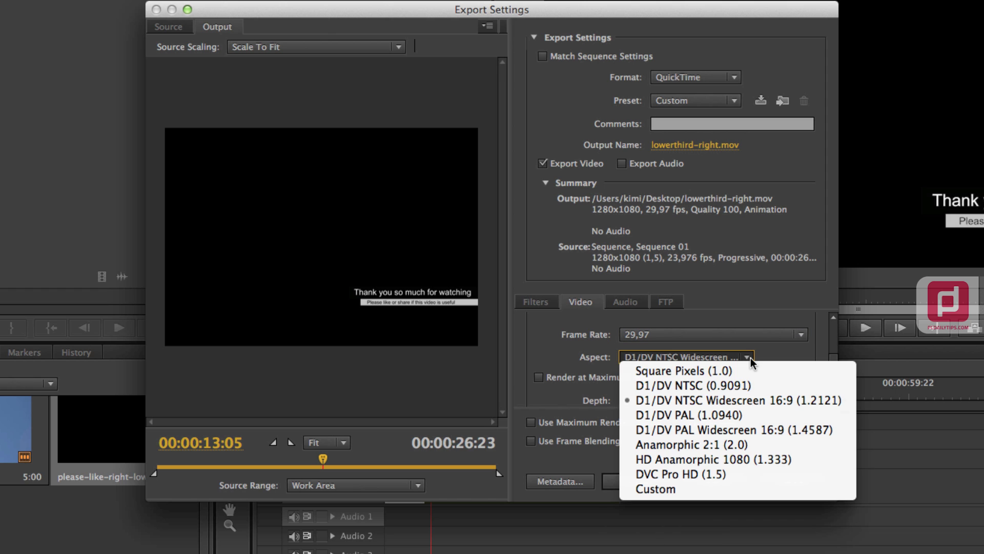
{"action": "left_click", "coordinate": [729, 371]}
{"action": "left_click", "coordinate": [831, 400]}
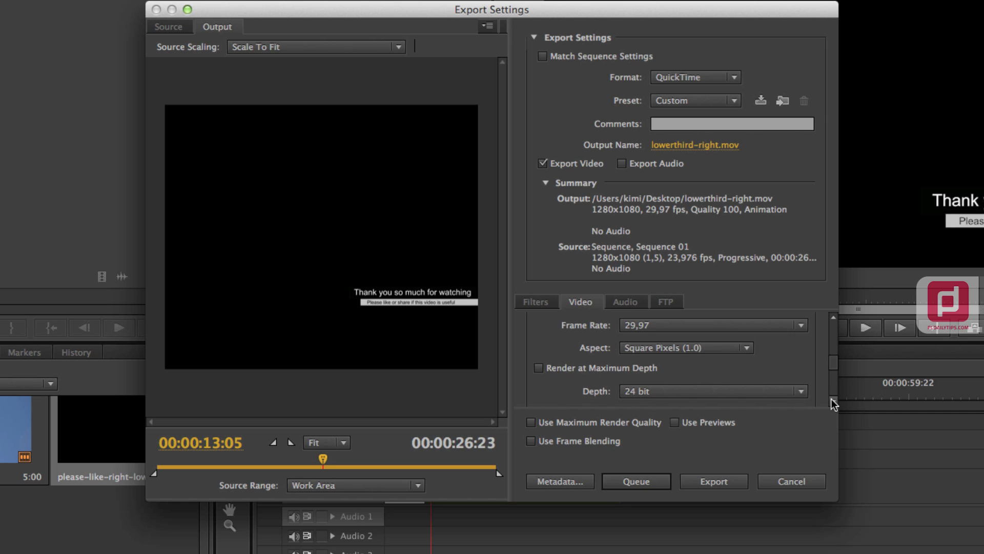
{"action": "left_click", "coordinate": [831, 400]}
{"action": "left_click", "coordinate": [832, 400]}
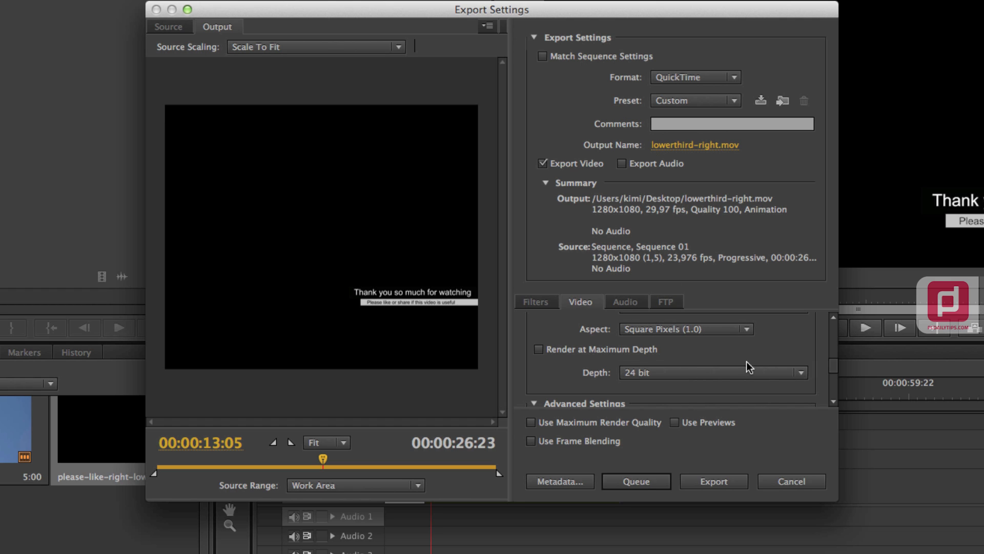
Set colour depth to 32 bit and enable Render at Maximum Depth.
{"action": "left_click", "coordinate": [804, 373]}
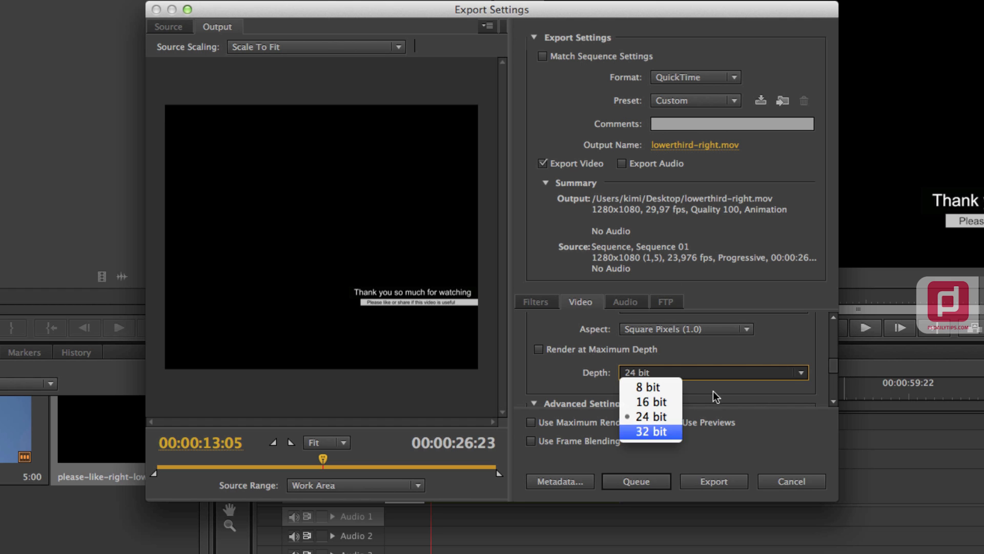
{"action": "left_click", "coordinate": [659, 435]}
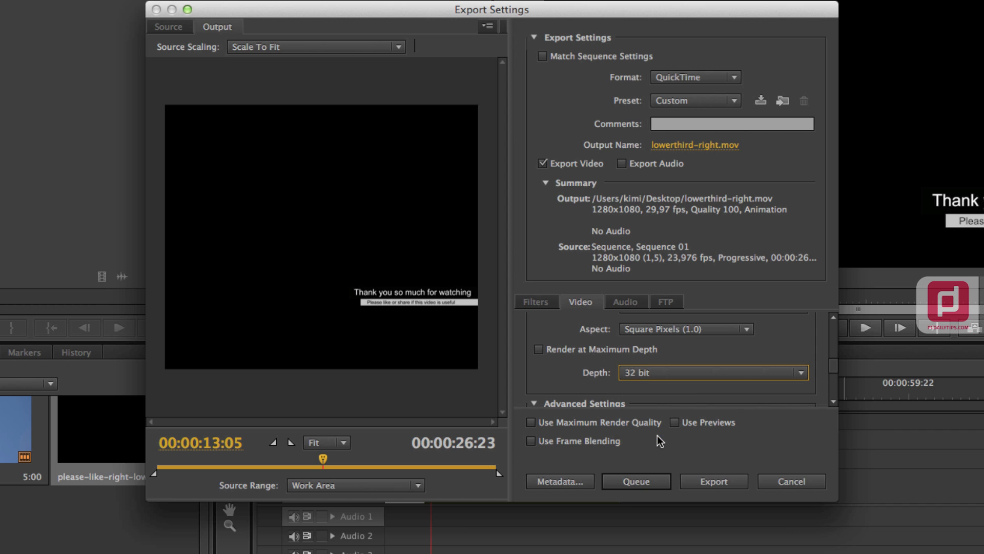
{"action": "left_click", "coordinate": [538, 350]}
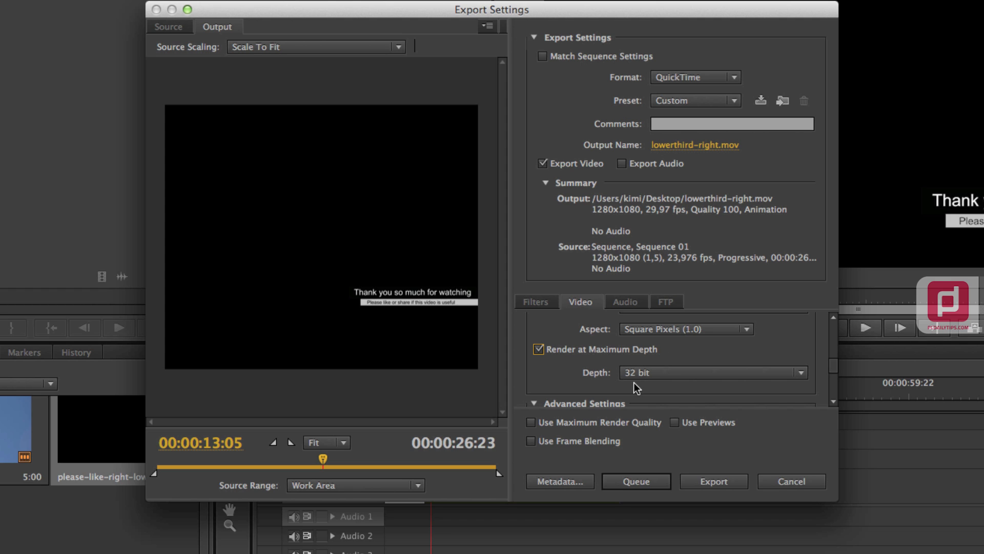
{"action": "scroll", "coordinate": [692, 351], "scroll_direction": "down", "scroll_amount": 1}
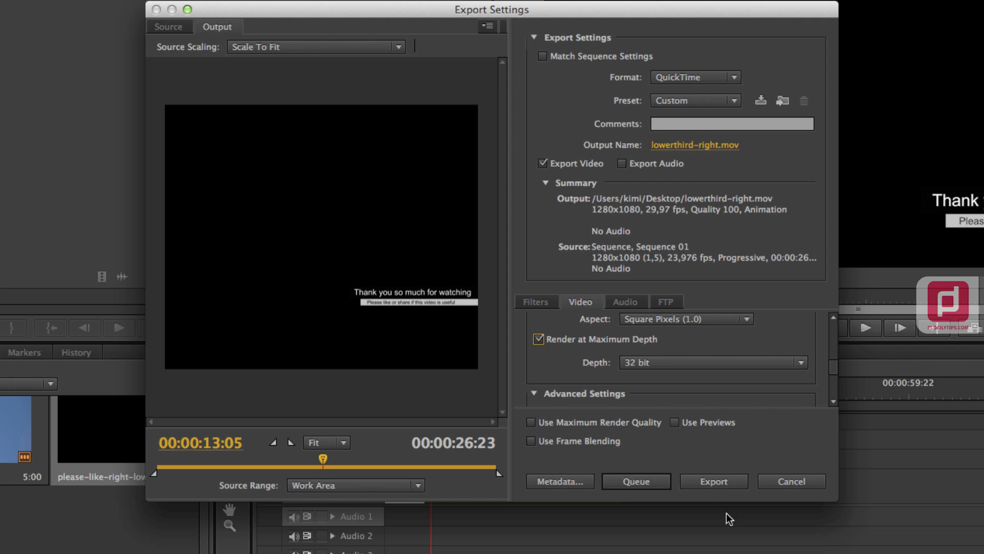
Export Sequence 01 as lowerthird-right.mov and wait for encoding to finish.
{"action": "left_click", "coordinate": [712, 481]}
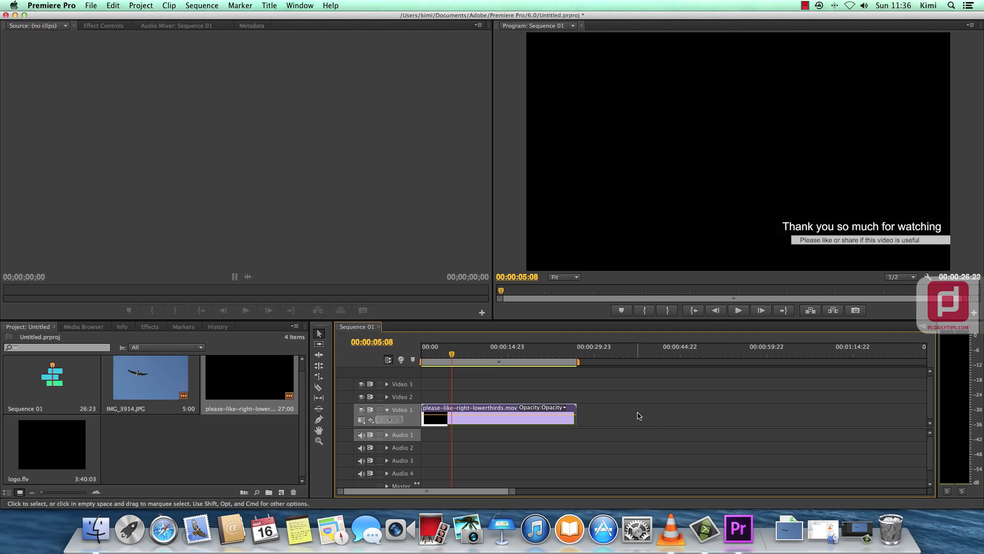
Confirm in Finder that lowerthird-right.mov (73.1 MB) is on the Desktop, then switch to Camtasia 2.
{"action": "left_click", "coordinate": [96, 530]}
{"action": "left_click", "coordinate": [331, 163]}
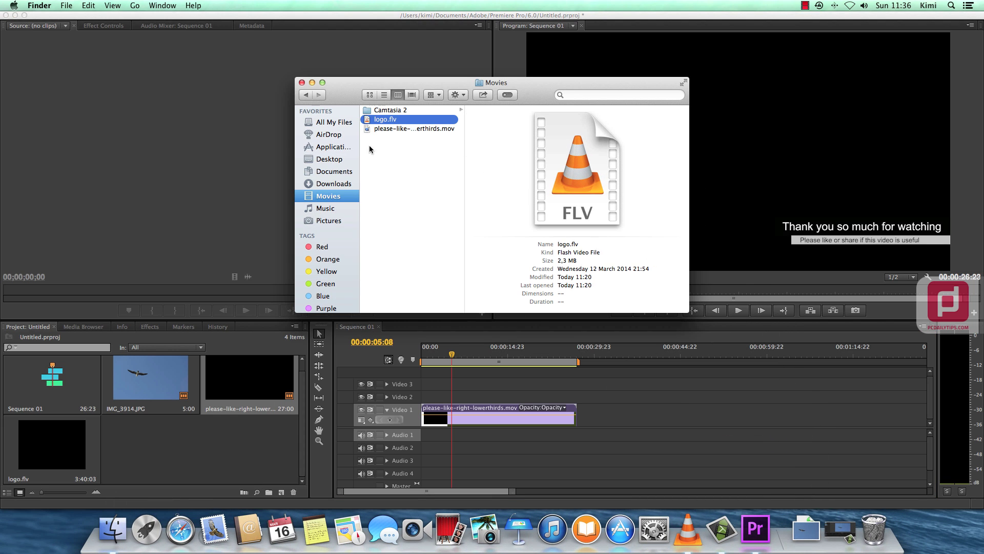
{"action": "left_click", "coordinate": [333, 160]}
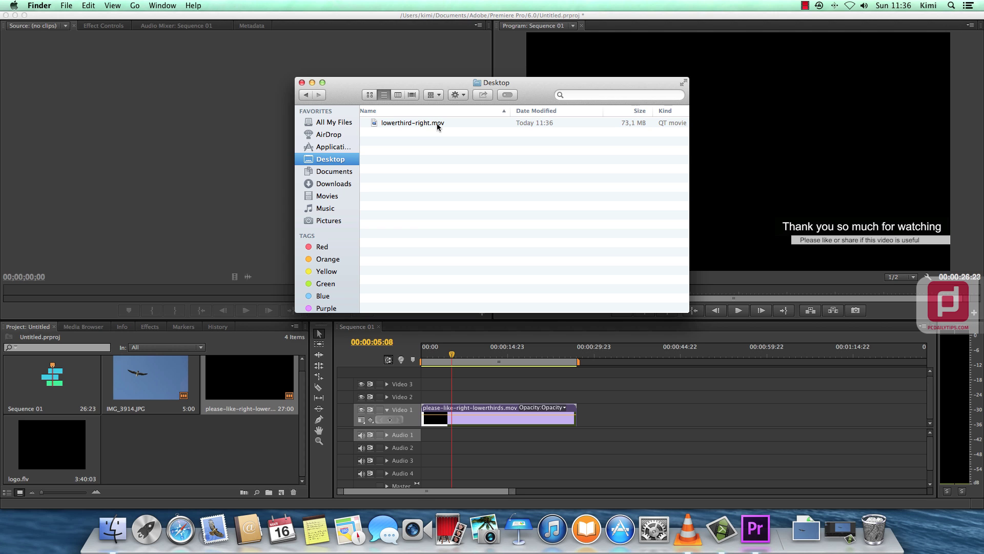
{"action": "left_click", "coordinate": [726, 532]}
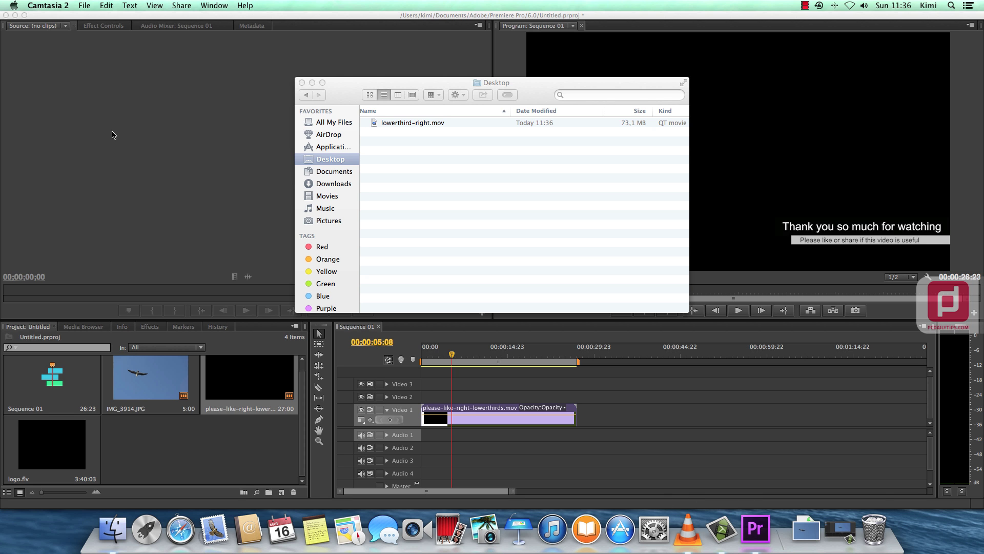
Import lowerthird-right.mov from the Desktop into Camtasia 2's media bin beside IMG_3914.
{"action": "left_click", "coordinate": [840, 532]}
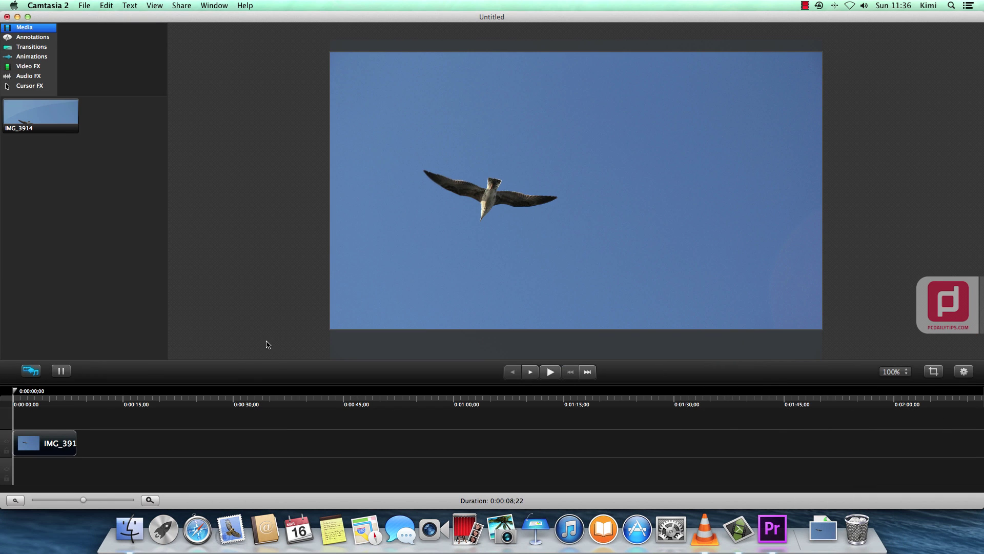
{"action": "right_click", "coordinate": [4, 198]}
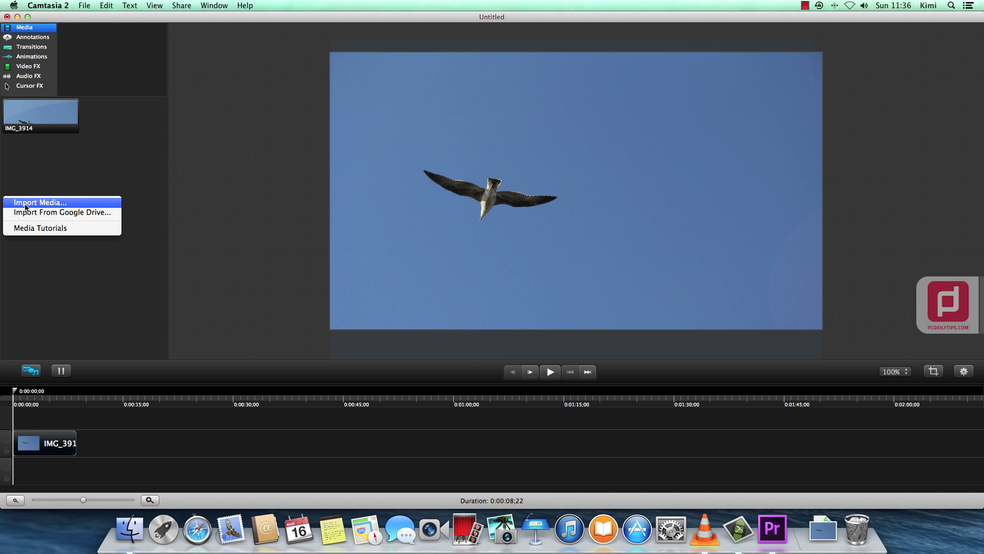
{"action": "left_click", "coordinate": [95, 204]}
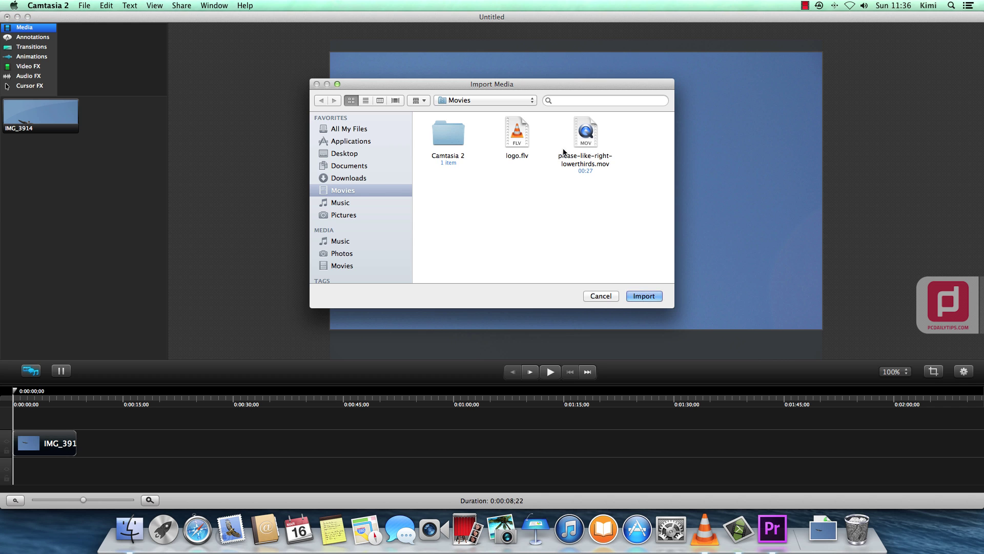
{"action": "left_click", "coordinate": [352, 154]}
{"action": "left_click", "coordinate": [450, 163]}
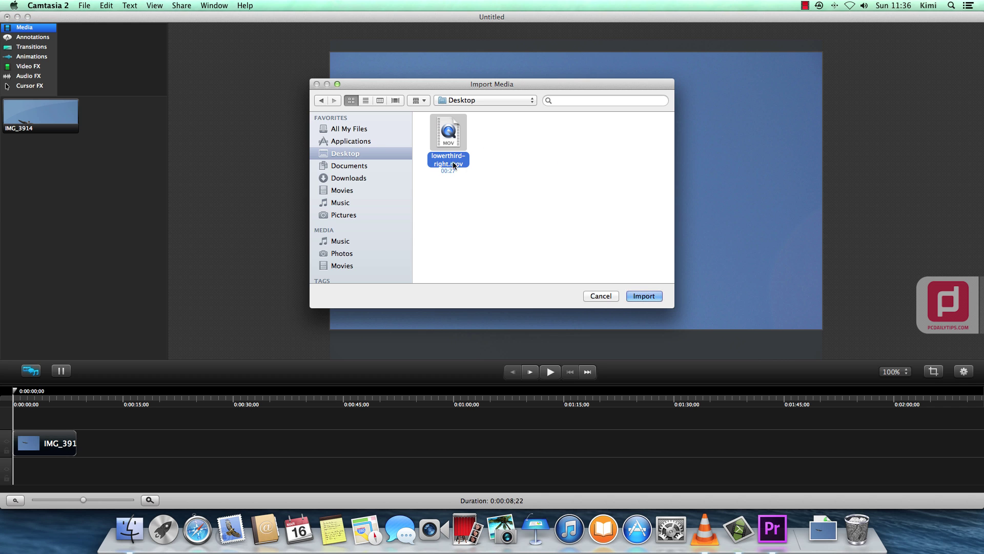
{"action": "left_click", "coordinate": [649, 300]}
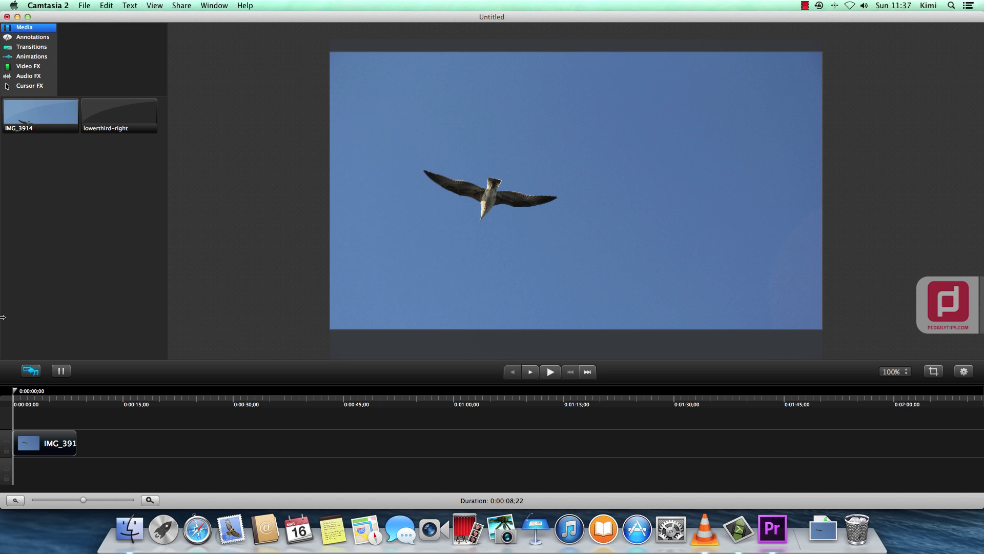
Place lowerthird-right on a track above IMG_3914 and extend the photo to match its length.
{"action": "left_click_drag", "start_coordinate": [113, 114], "coordinate": [16, 425]}
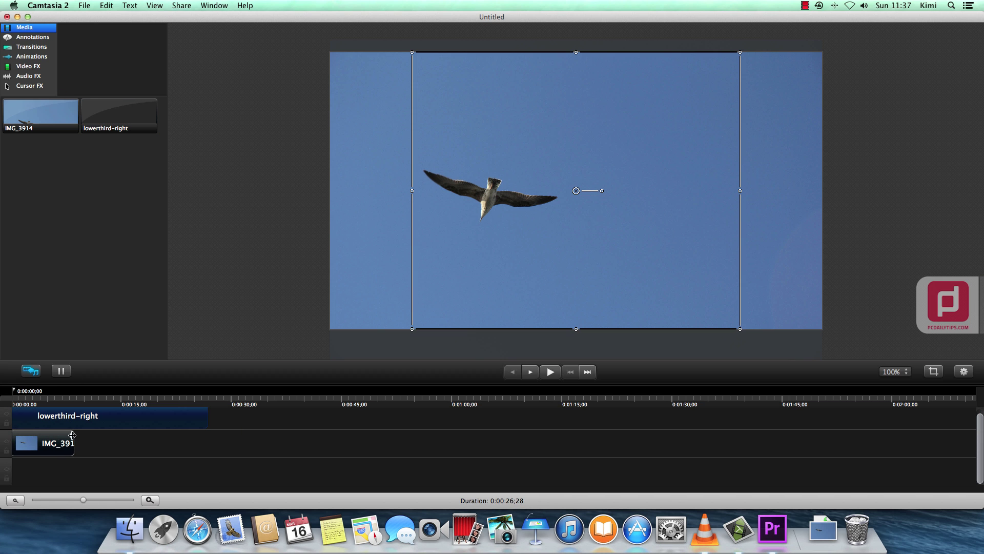
{"action": "left_click_drag", "start_coordinate": [72, 435], "coordinate": [208, 442]}
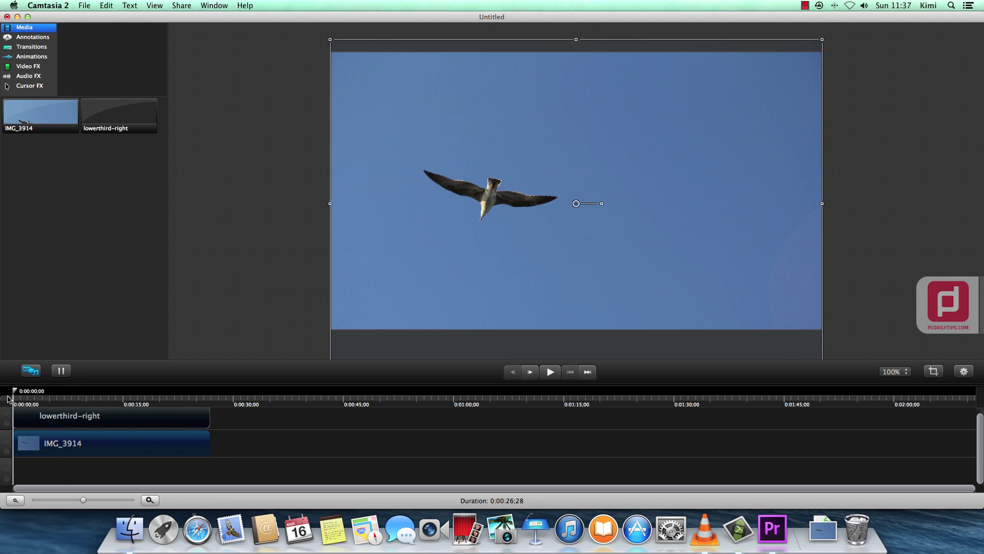
{"action": "left_click", "coordinate": [47, 400]}
Move the lower-third title to the frame's bottom-right corner and rewind to the start.
{"action": "left_click", "coordinate": [652, 259]}
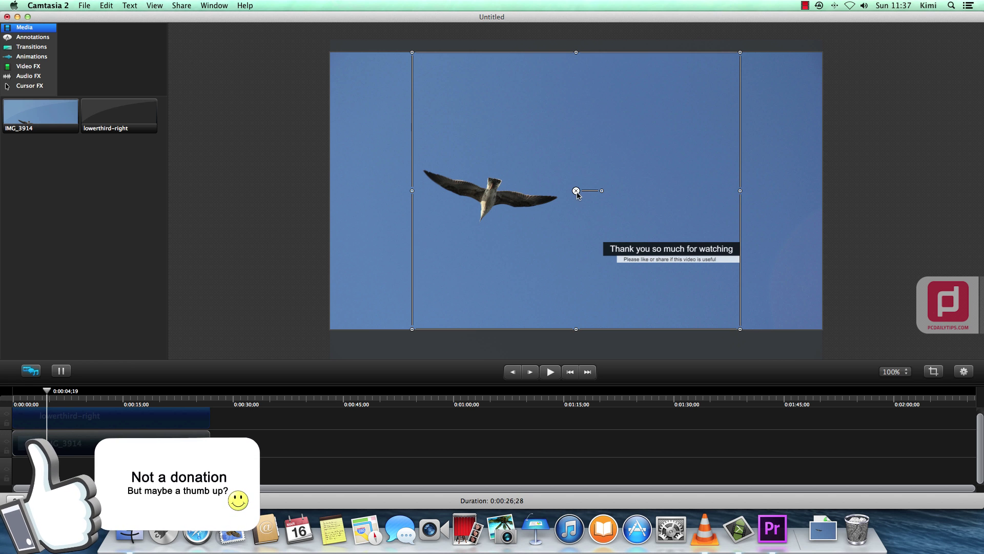
{"action": "left_click_drag", "start_coordinate": [576, 192], "coordinate": [658, 229]}
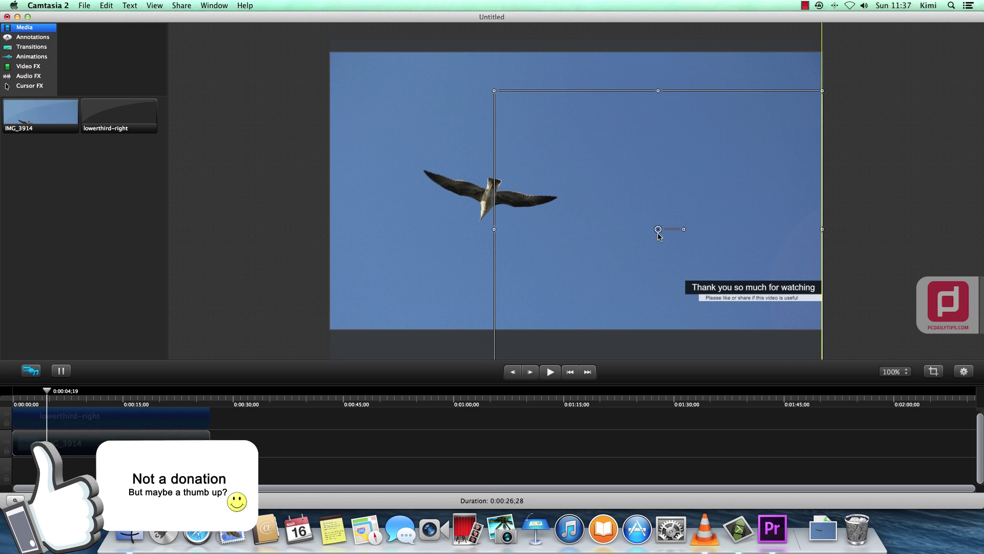
{"action": "left_click", "coordinate": [251, 417]}
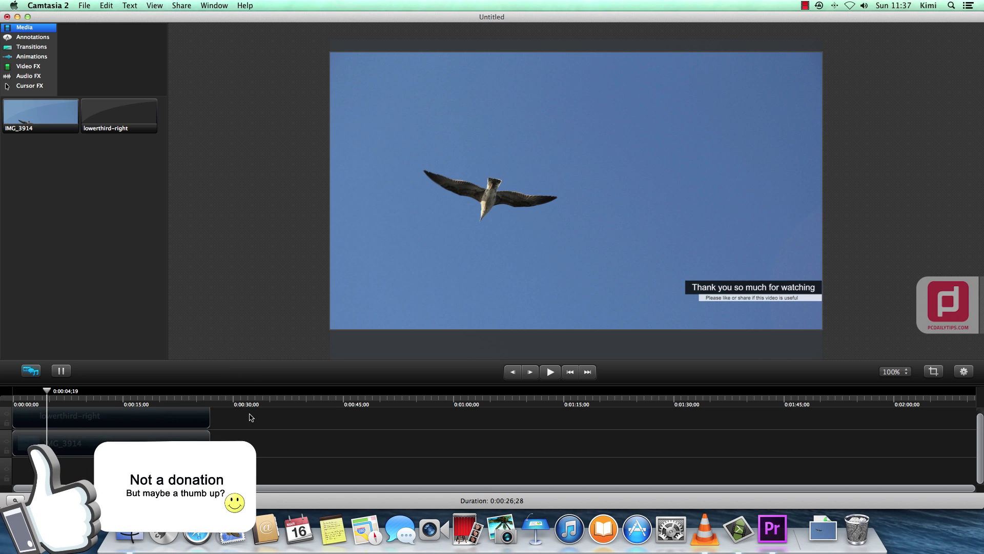
{"action": "left_click", "coordinate": [570, 372]}
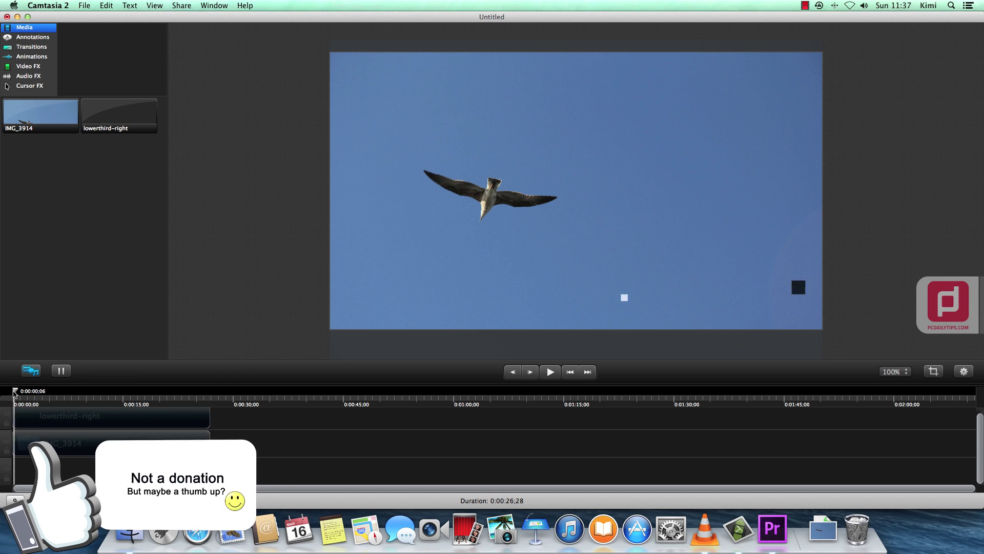
Play about 7 seconds of the composite to check the 'Thank you so much for watching' title, then pause.
{"action": "left_click", "coordinate": [551, 372]}
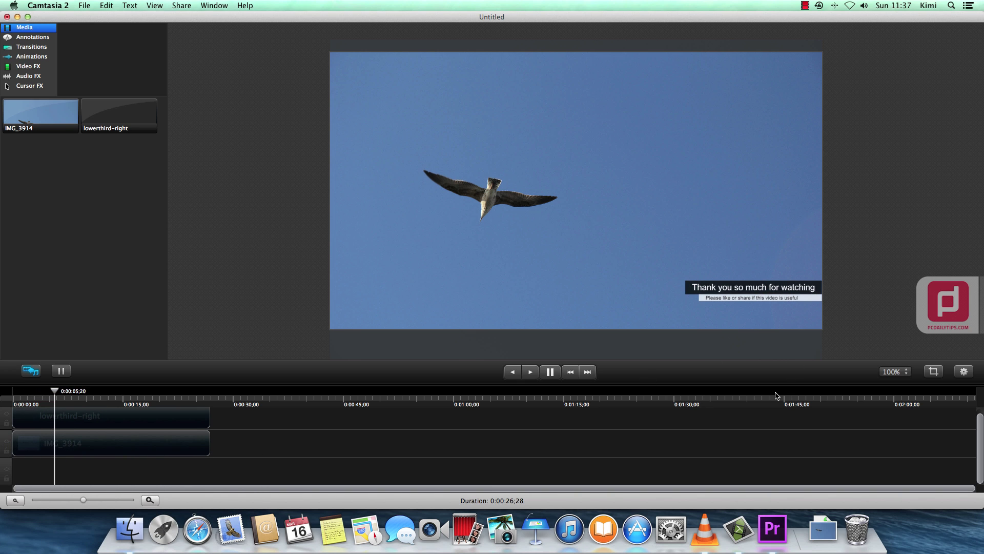
{"action": "left_click", "coordinate": [551, 372]}
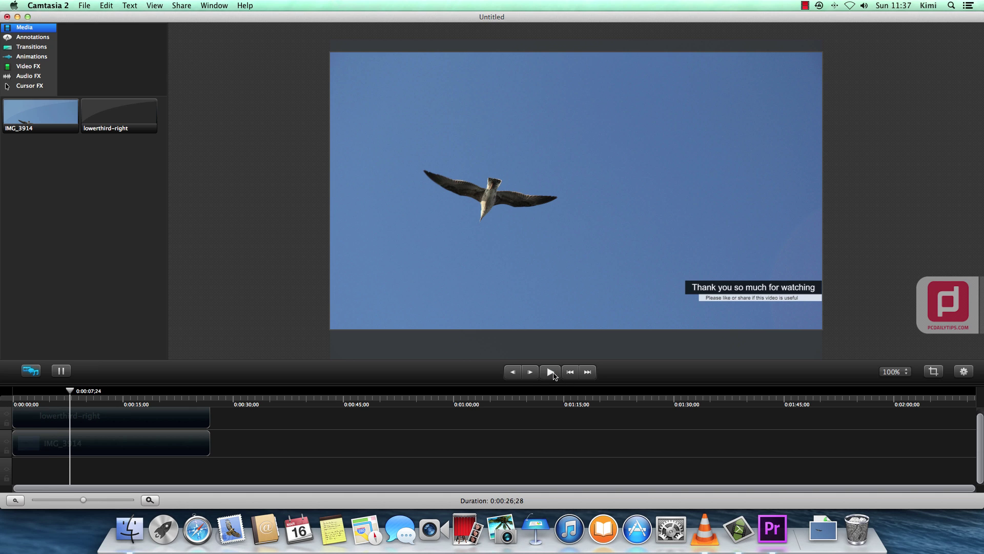